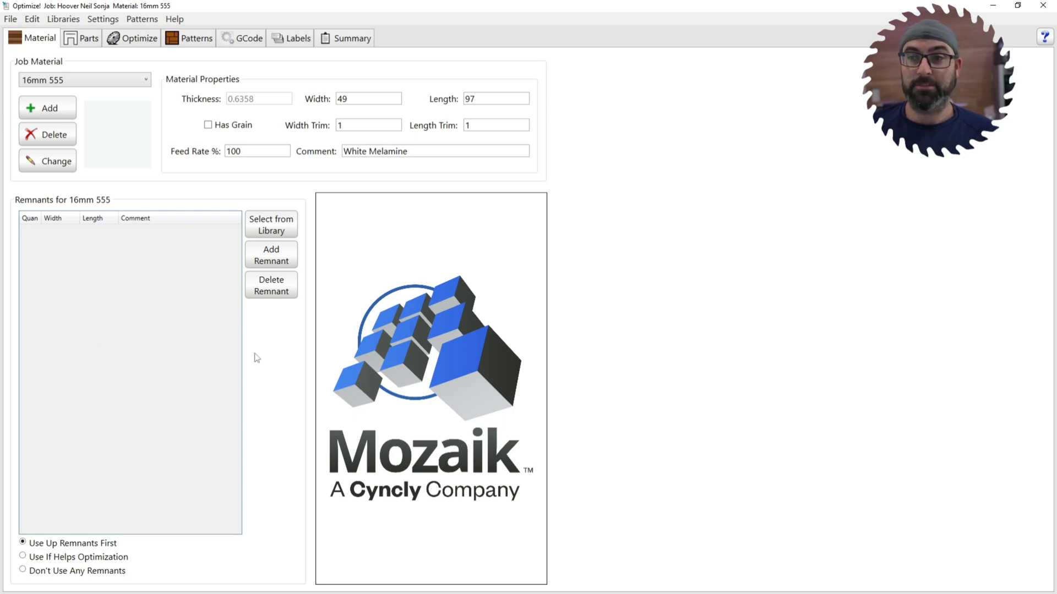
- Add a remnant row for 16mm 555 and make it 22 wide by 84 long
{"action": "left_click", "coordinate": [271, 252]}
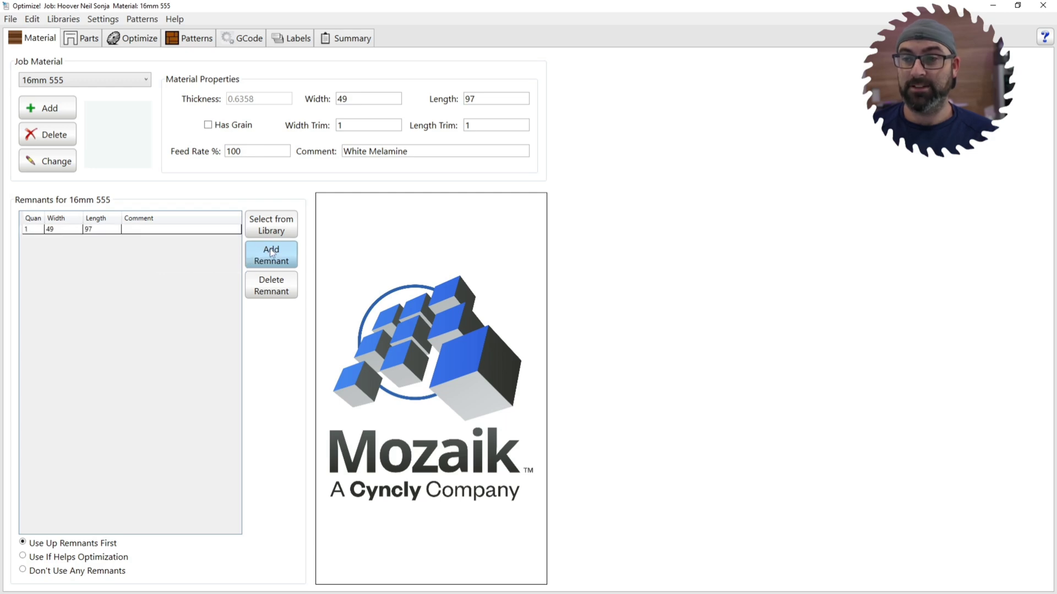
{"action": "left_click", "coordinate": [65, 230]}
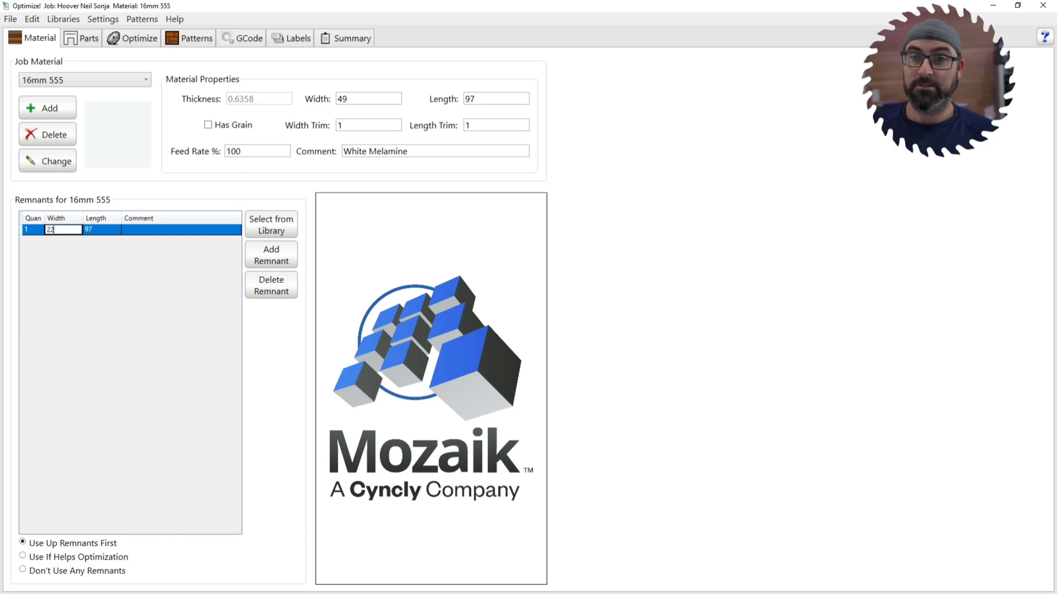
{"action": "left_click", "coordinate": [97, 230]}
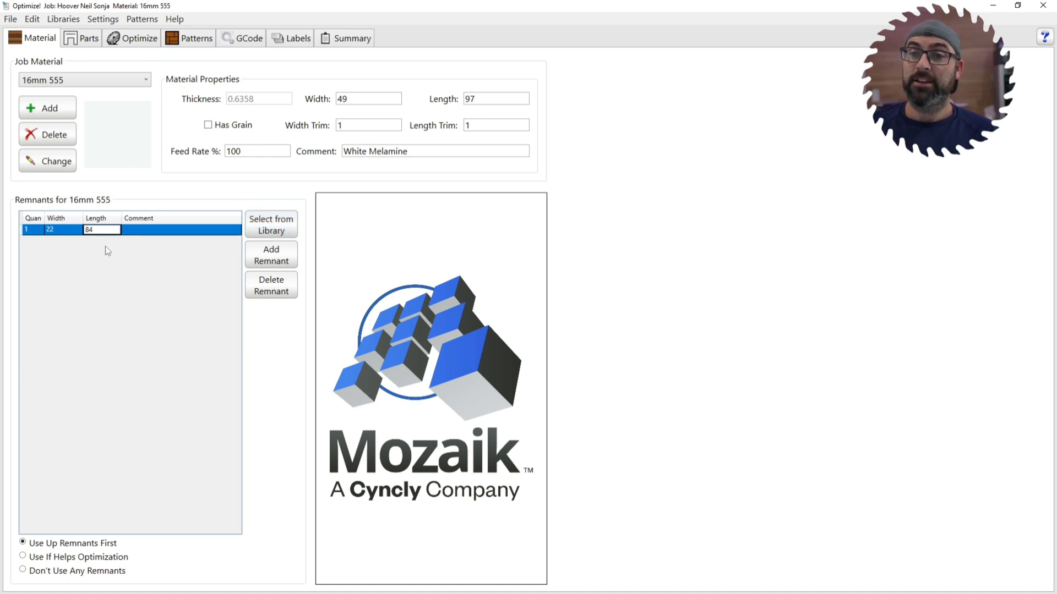
- Re-optimize the job, discarding uncut patterns, and view Pattern #1 on the 22 × 84 remnant
{"action": "left_click", "coordinate": [135, 38]}
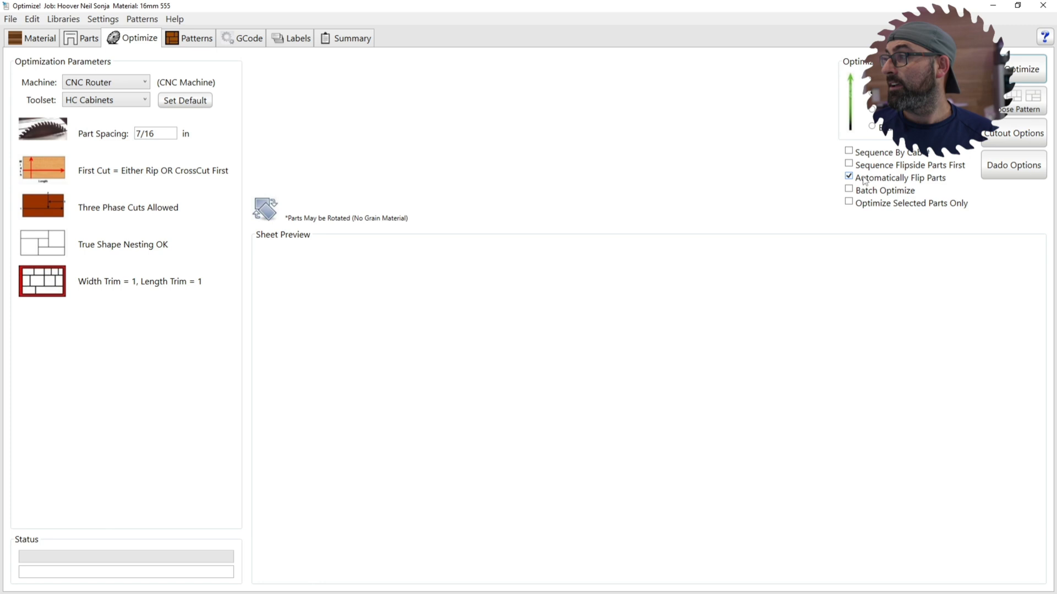
{"action": "left_click", "coordinate": [1016, 76]}
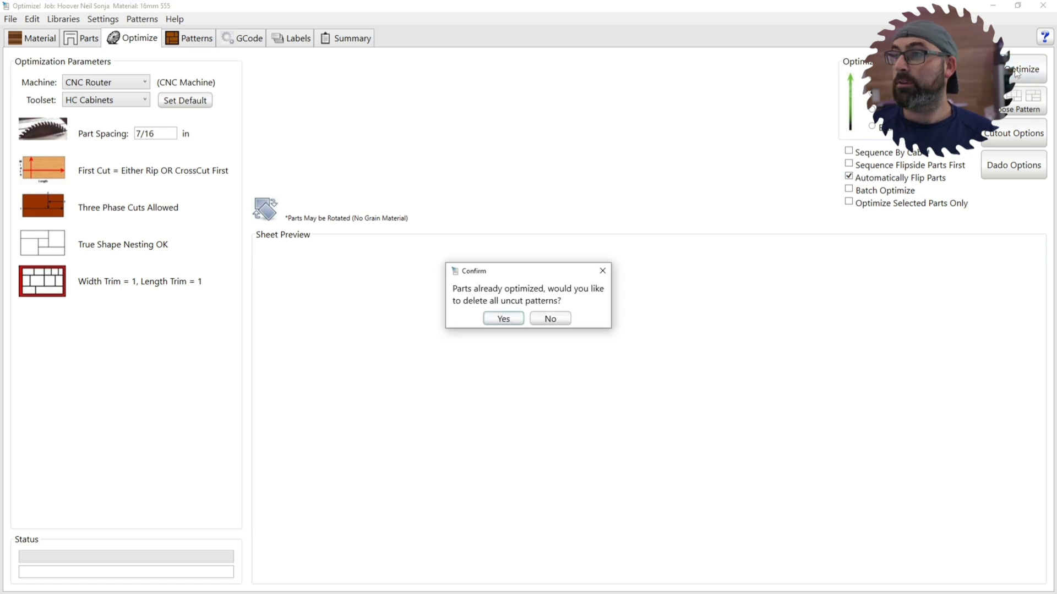
{"action": "left_click", "coordinate": [503, 319]}
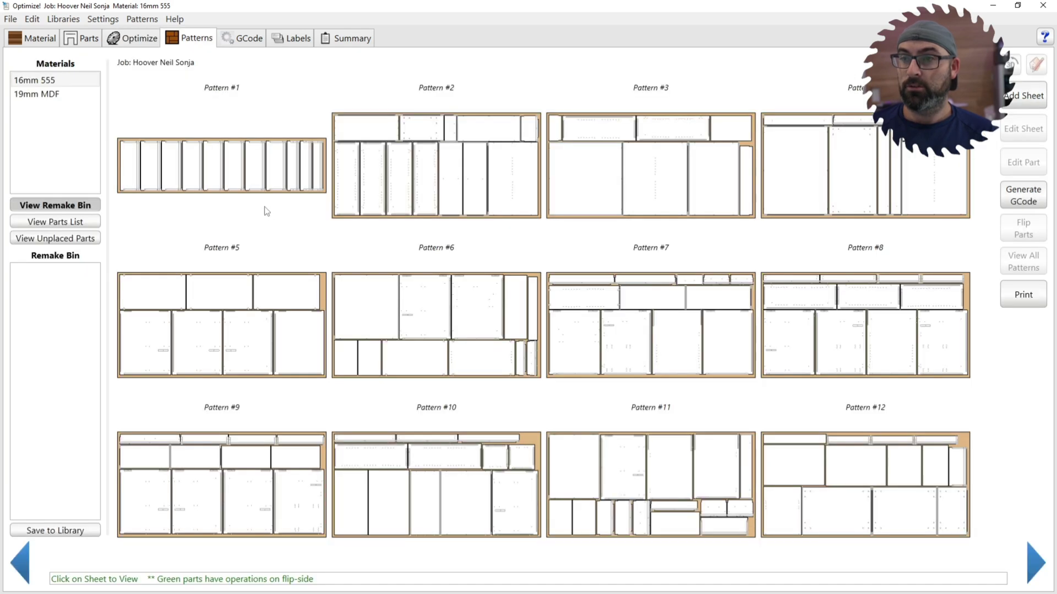
{"action": "left_click", "coordinate": [199, 164]}
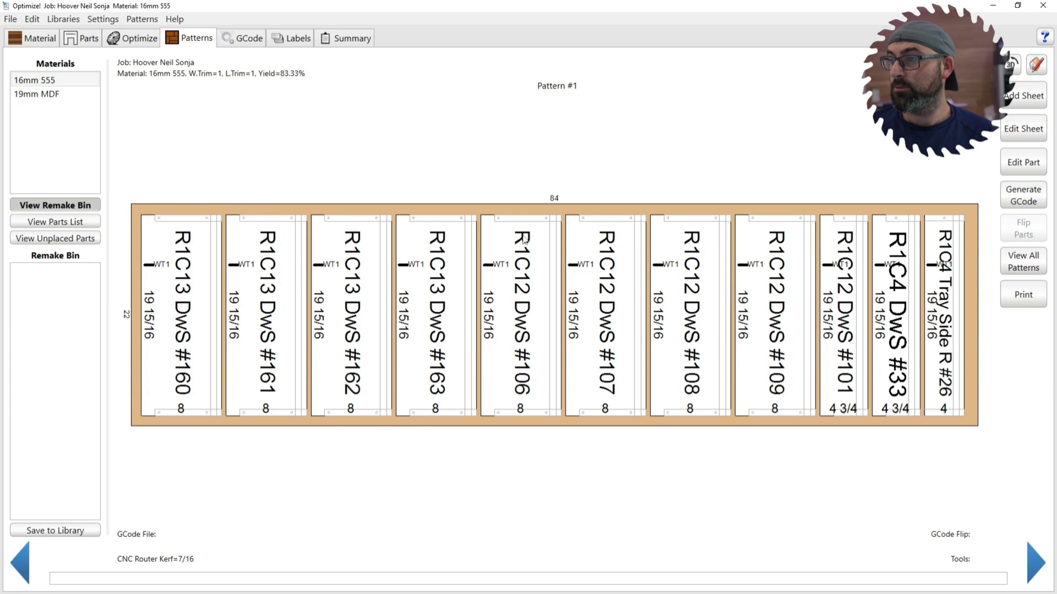
- Add a second 49 × 97 remnant row to 16mm 555, then return to the patterns
{"action": "left_click", "coordinate": [34, 42]}
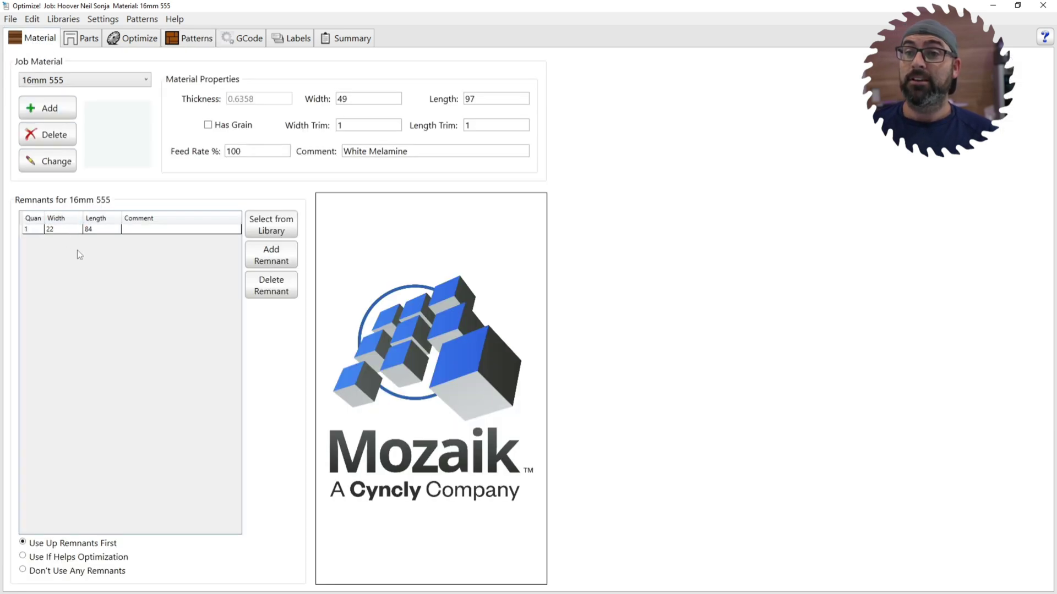
{"action": "double_click", "coordinate": [29, 230]}
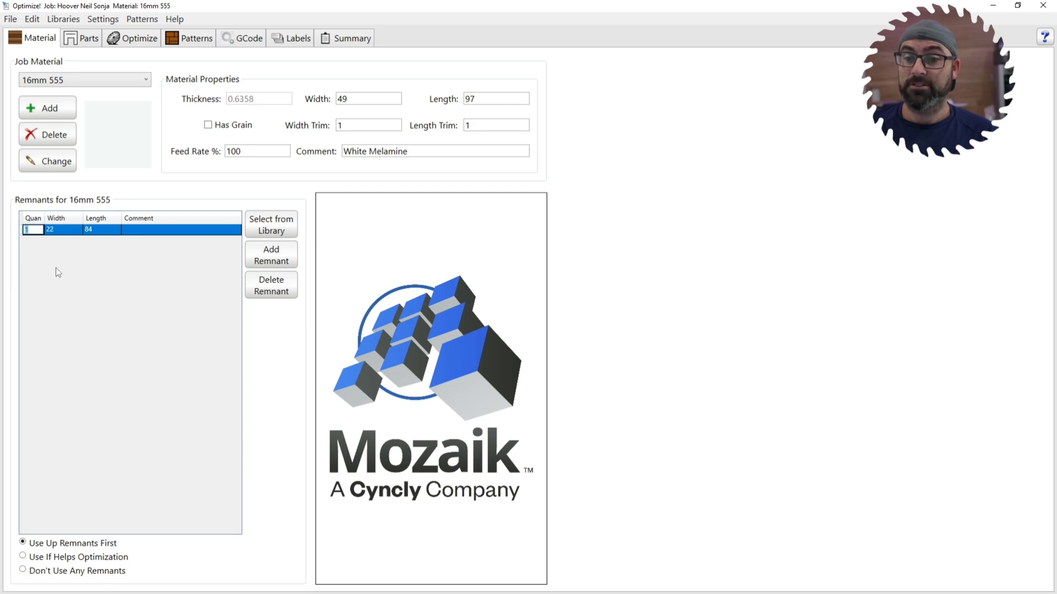
{"action": "left_click", "coordinate": [262, 258]}
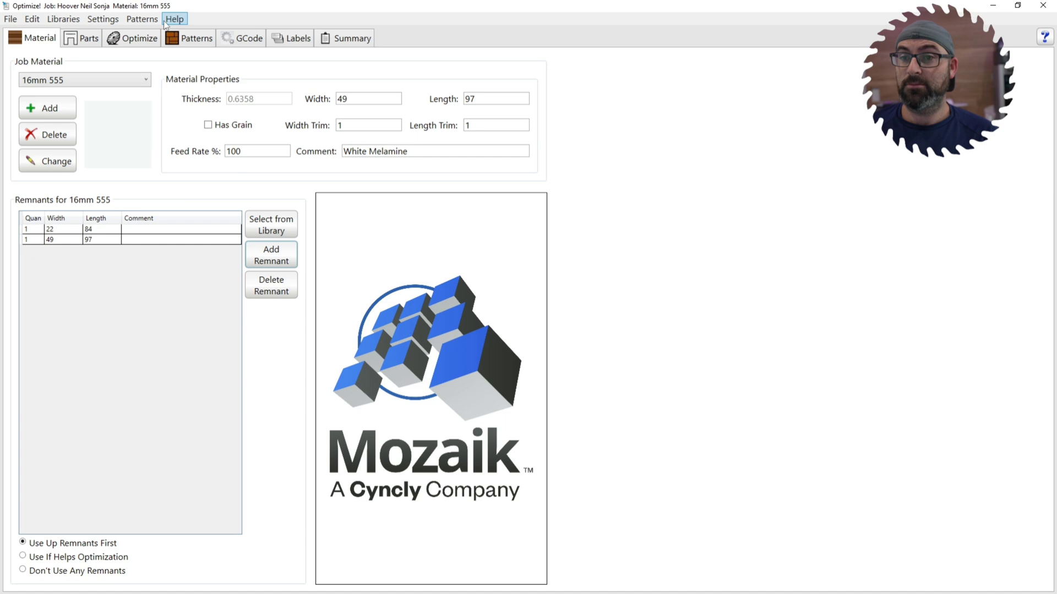
{"action": "left_click", "coordinate": [144, 39]}
{"action": "left_click", "coordinate": [182, 40]}
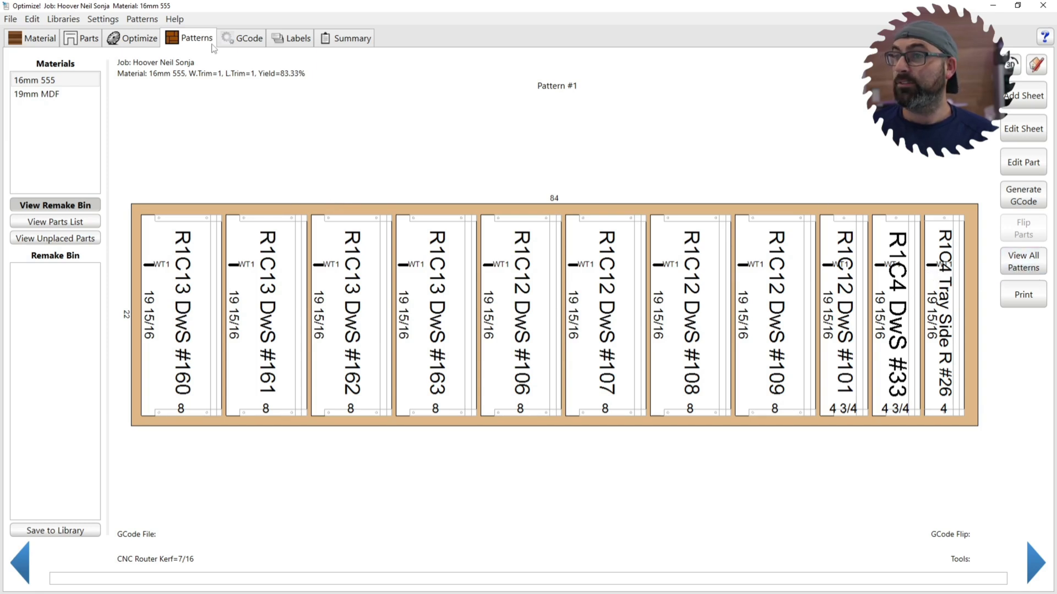
- Open Pattern #20 from the second page of all patterns and select its empty offcut
{"action": "left_click", "coordinate": [1021, 263]}
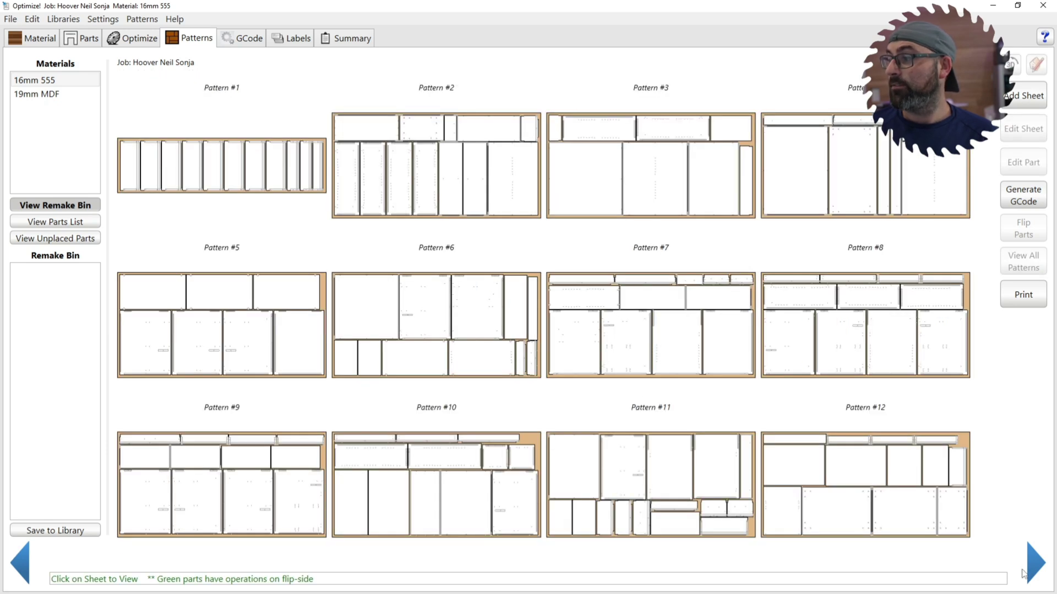
{"action": "left_click", "coordinate": [1038, 563]}
{"action": "left_click", "coordinate": [921, 335]}
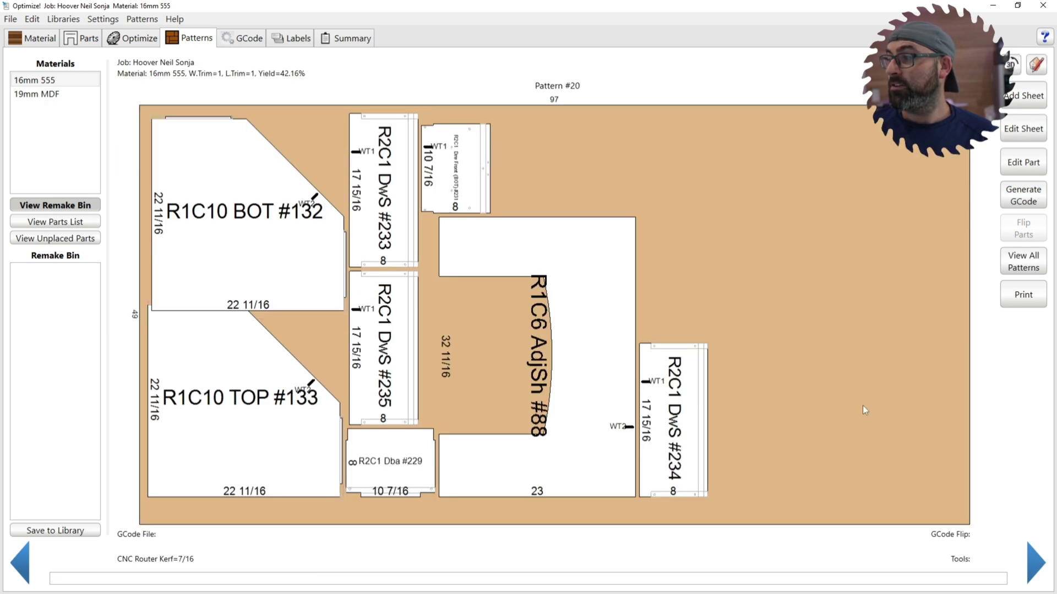
{"action": "left_click", "coordinate": [816, 309]}
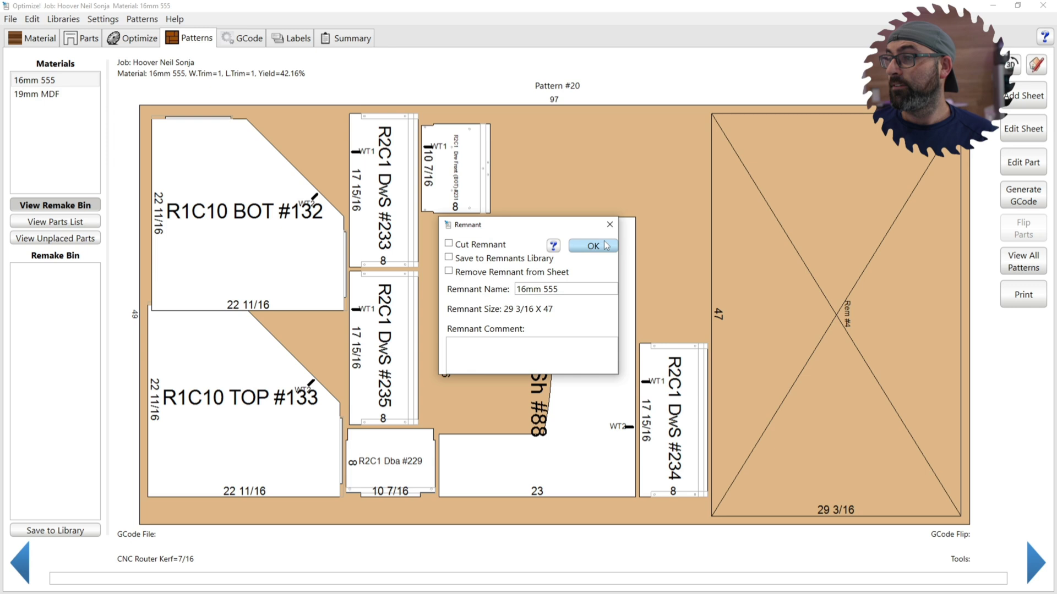
{"action": "left_click", "coordinate": [609, 216]}
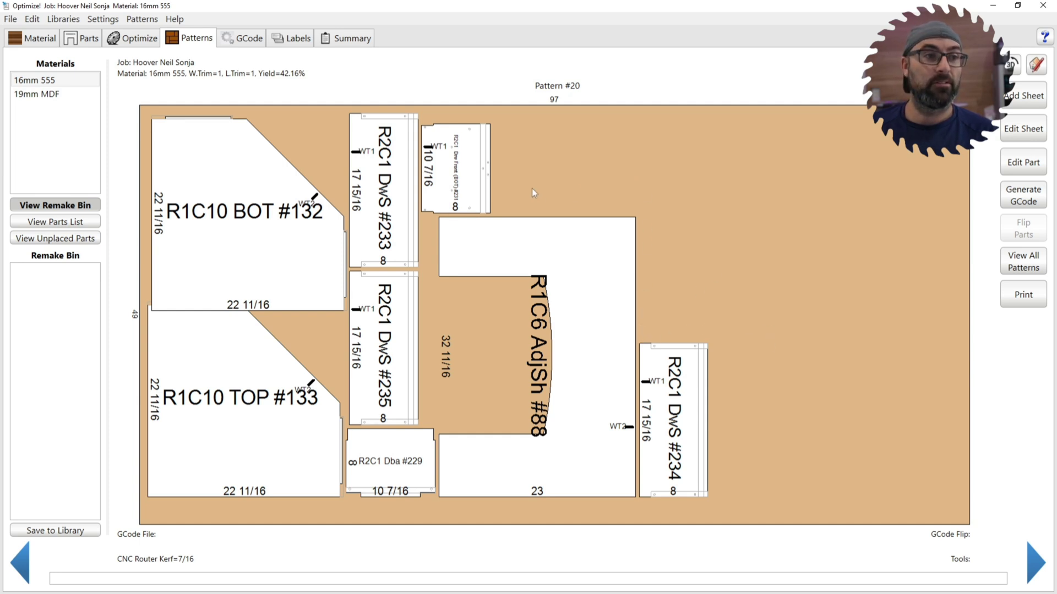
- Mark Pattern #20's 29 3/16 × 47 offcut as a cut remnant and save it to the Remnants Library
{"action": "left_click", "coordinate": [824, 401]}
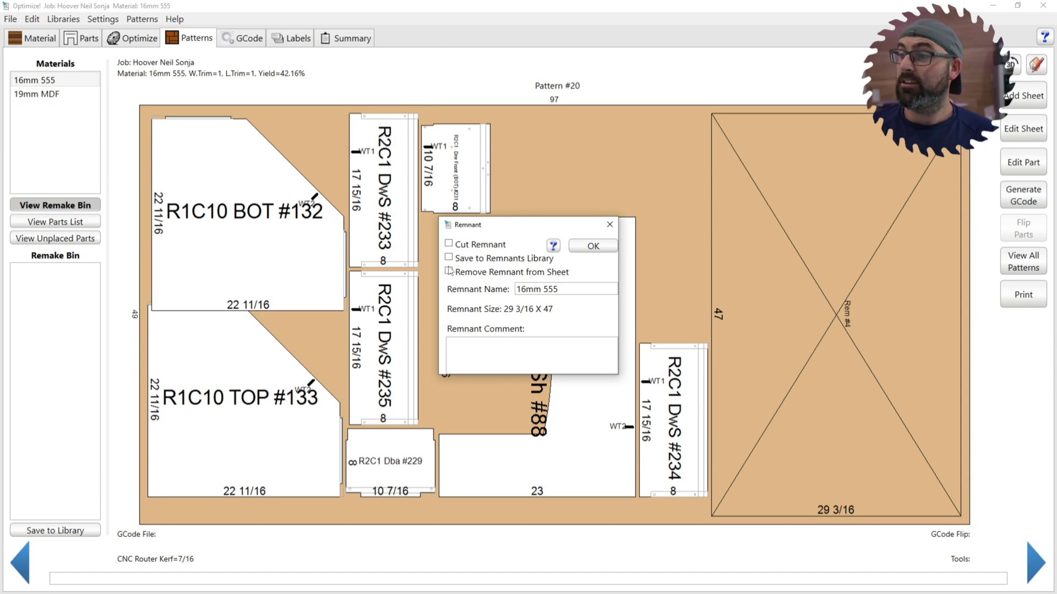
{"action": "left_click", "coordinate": [449, 243]}
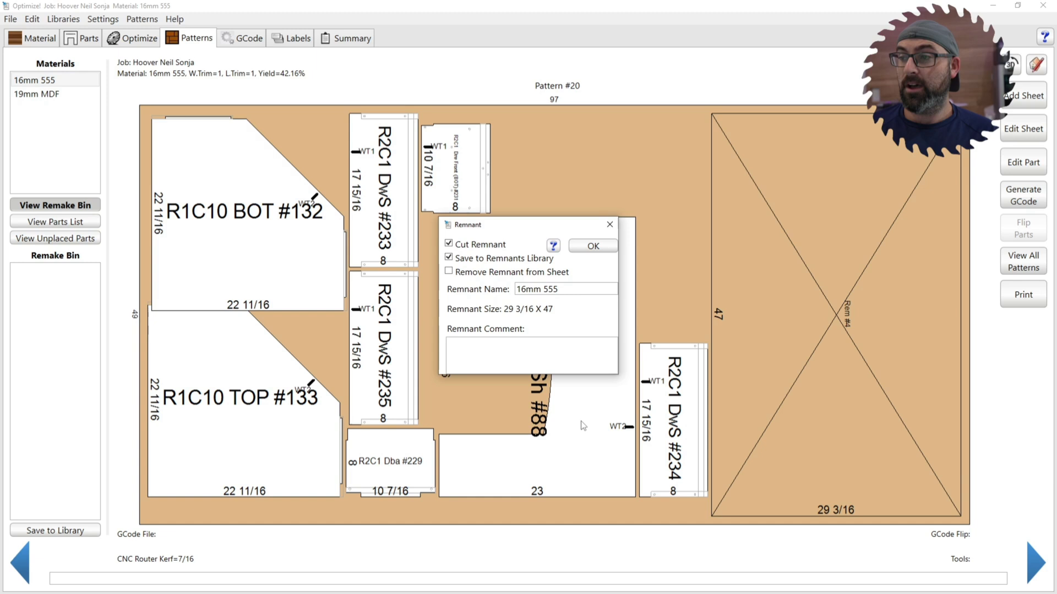
{"action": "left_click", "coordinate": [593, 247]}
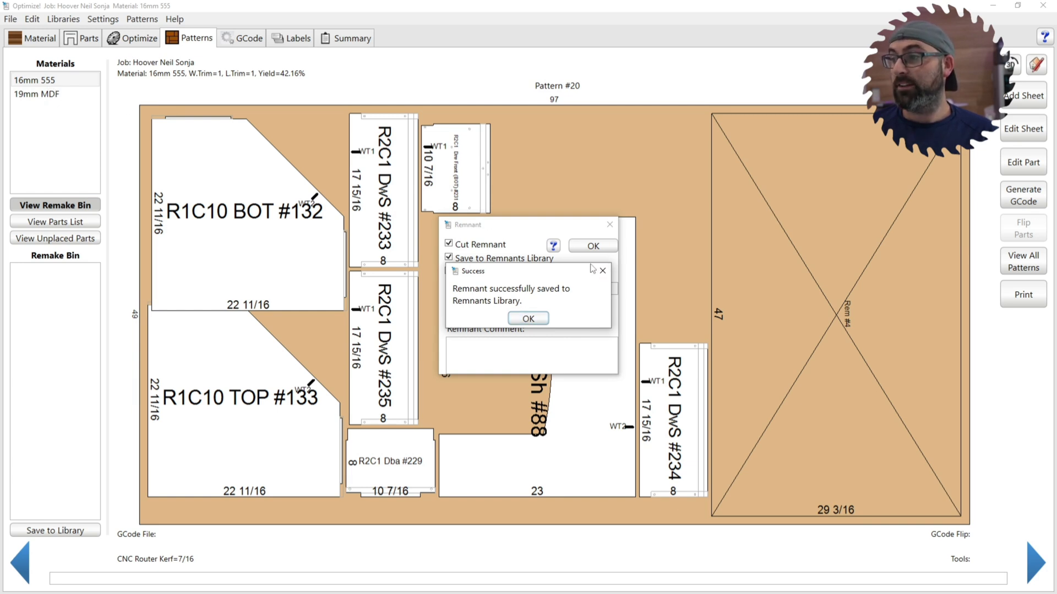
{"action": "left_click", "coordinate": [543, 319]}
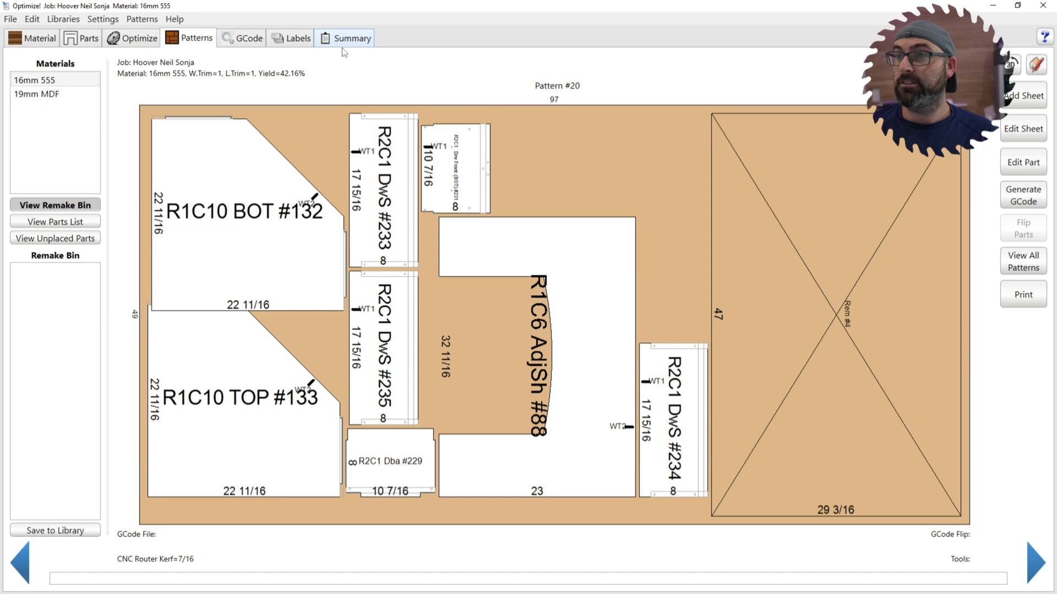
- Preview the label for Pattern #20's 47 × 29 3/16 remnant on the Labels page, then close it
{"action": "left_click", "coordinate": [293, 42]}
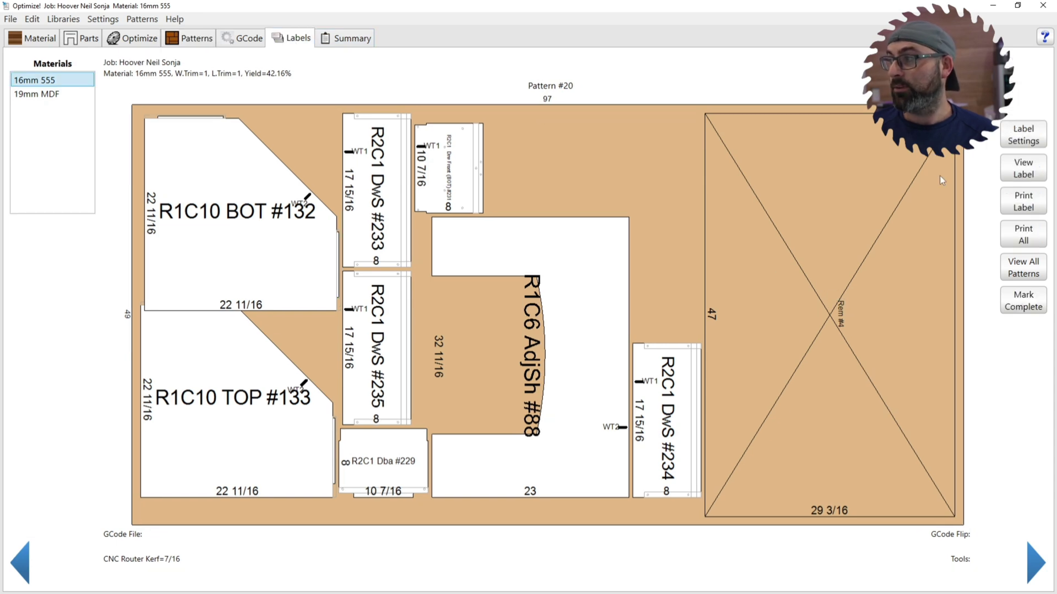
{"action": "left_click", "coordinate": [1023, 168]}
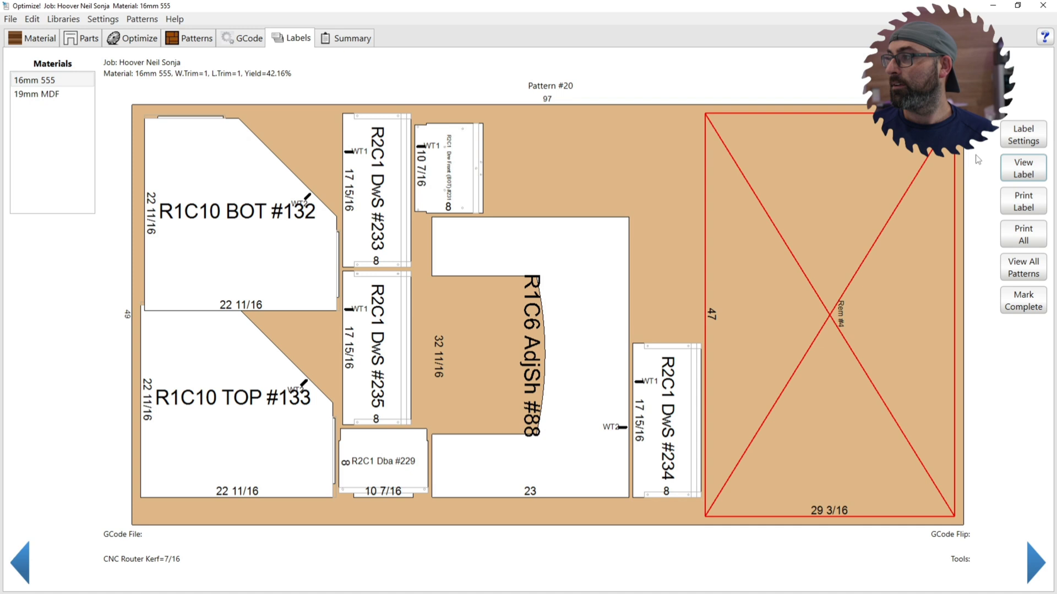
{"action": "left_click", "coordinate": [1013, 180]}
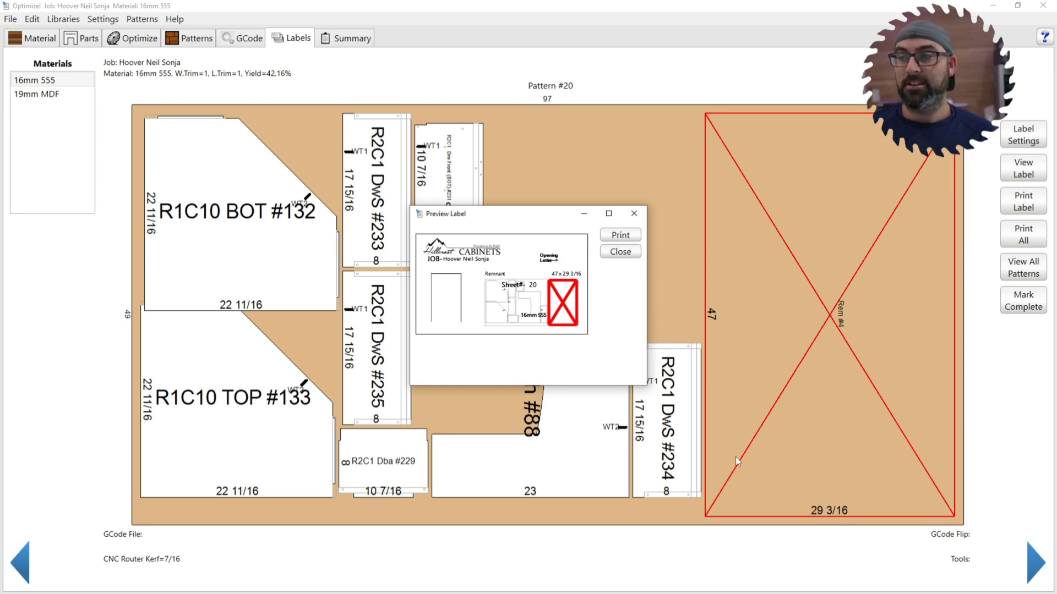
{"action": "left_click", "coordinate": [617, 252]}
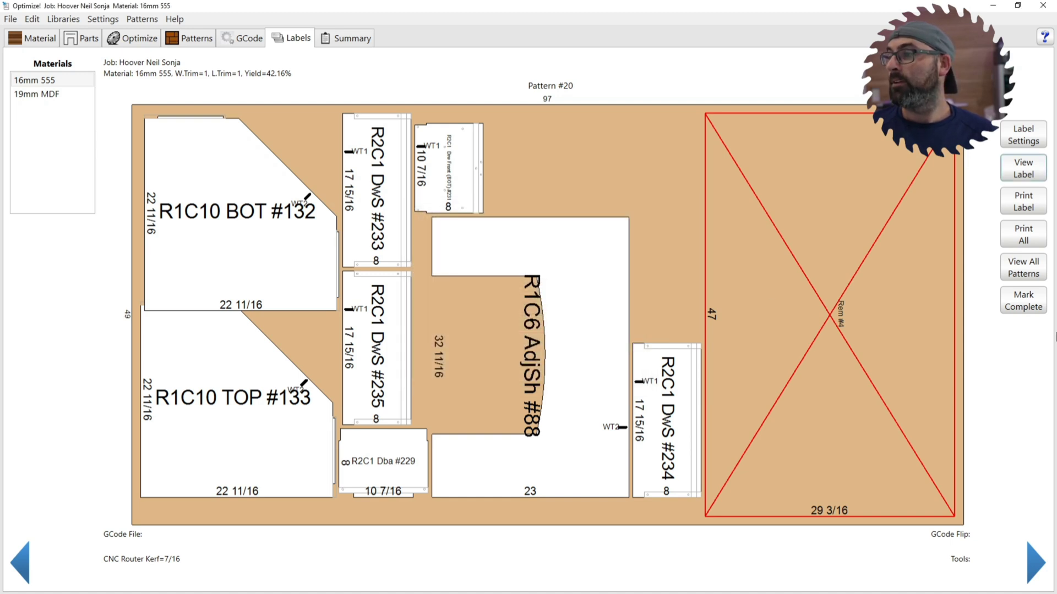
- Delete the 22 × 84 and 49 × 97 remnants from the 16mm 555 material
{"action": "left_click", "coordinate": [88, 39]}
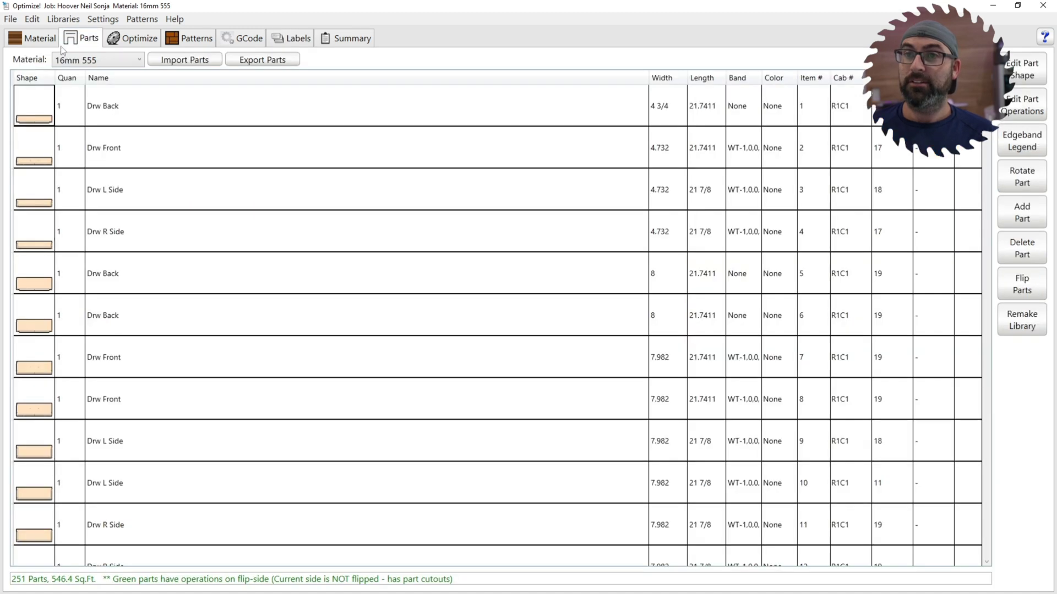
{"action": "left_click", "coordinate": [33, 38]}
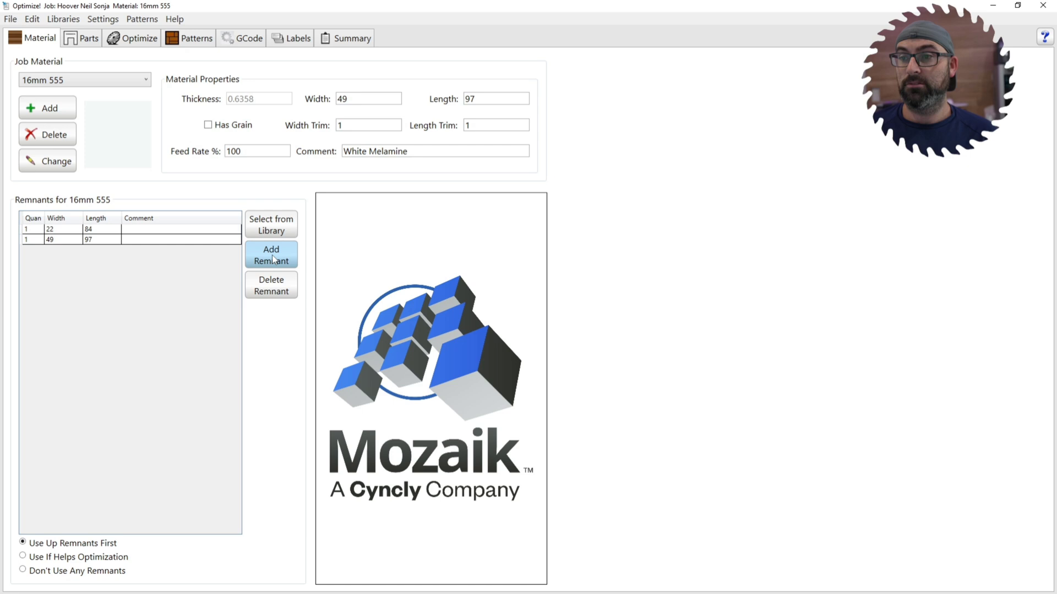
{"action": "left_click", "coordinate": [107, 231]}
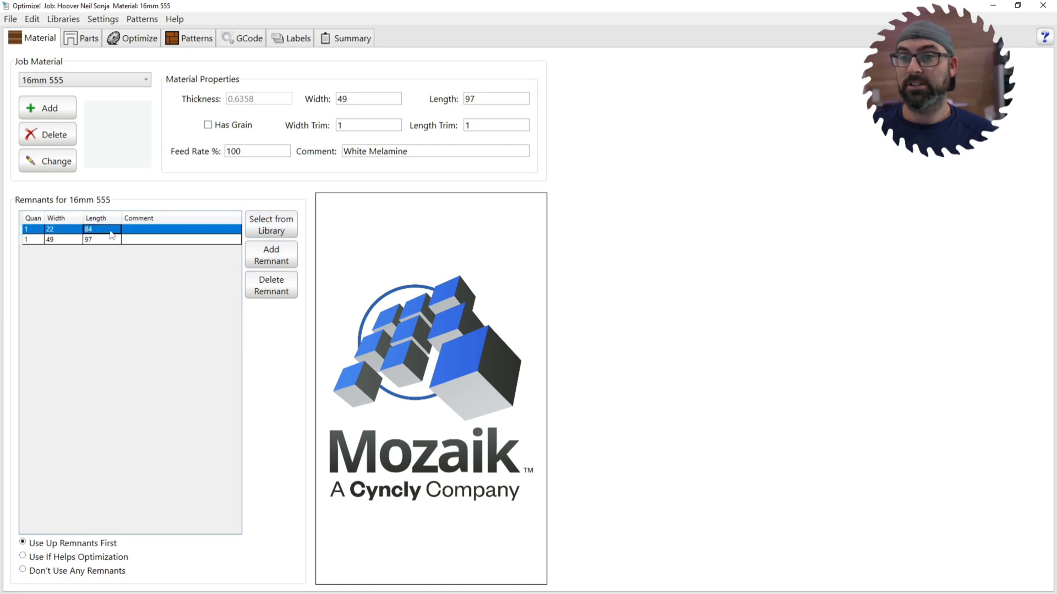
{"action": "left_click", "coordinate": [272, 285]}
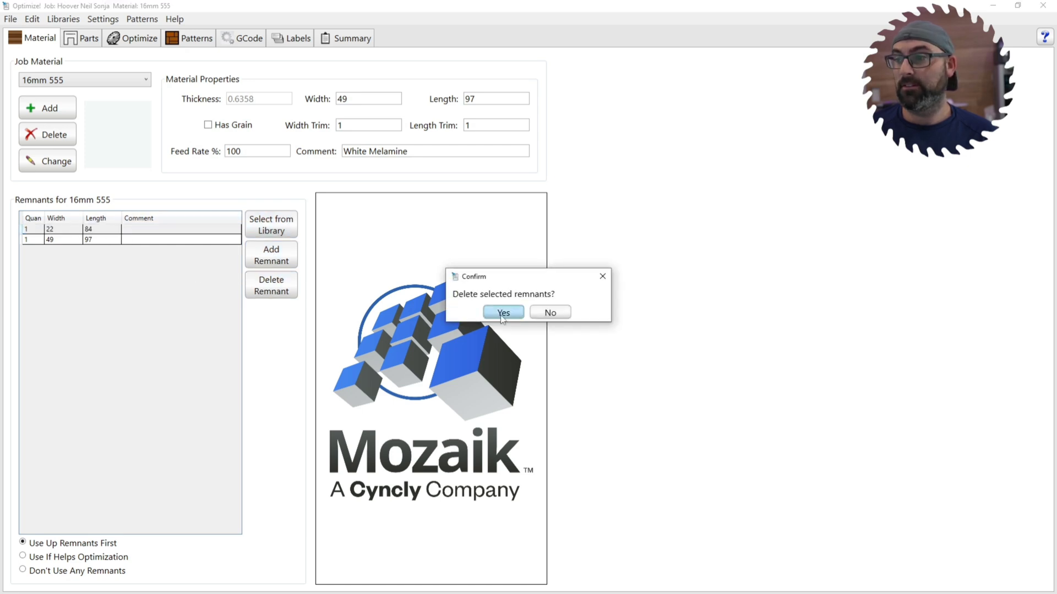
{"action": "left_click", "coordinate": [503, 312]}
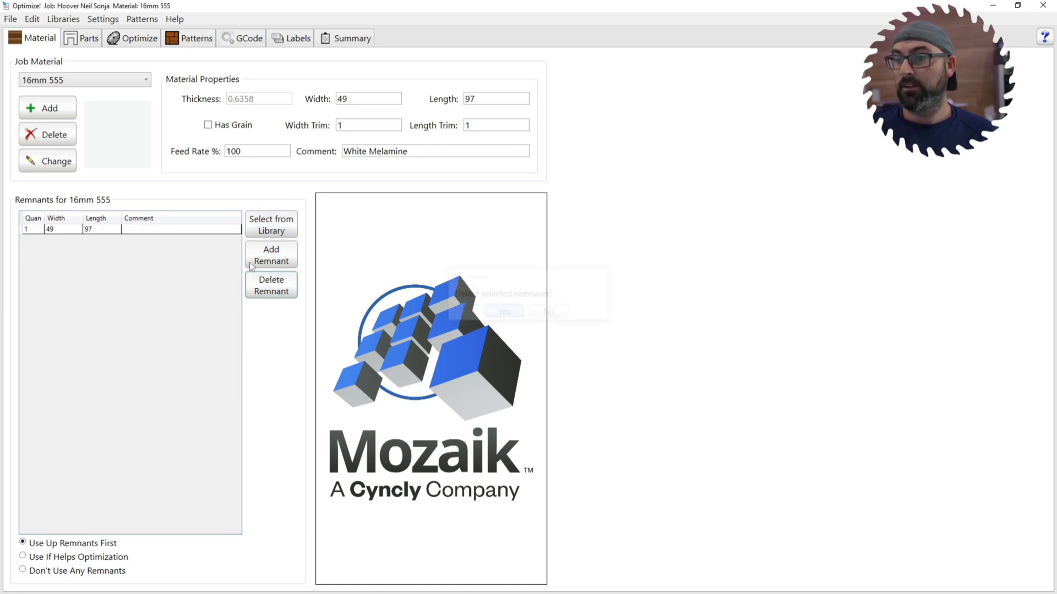
{"action": "left_click", "coordinate": [275, 290]}
{"action": "left_click", "coordinate": [495, 312]}
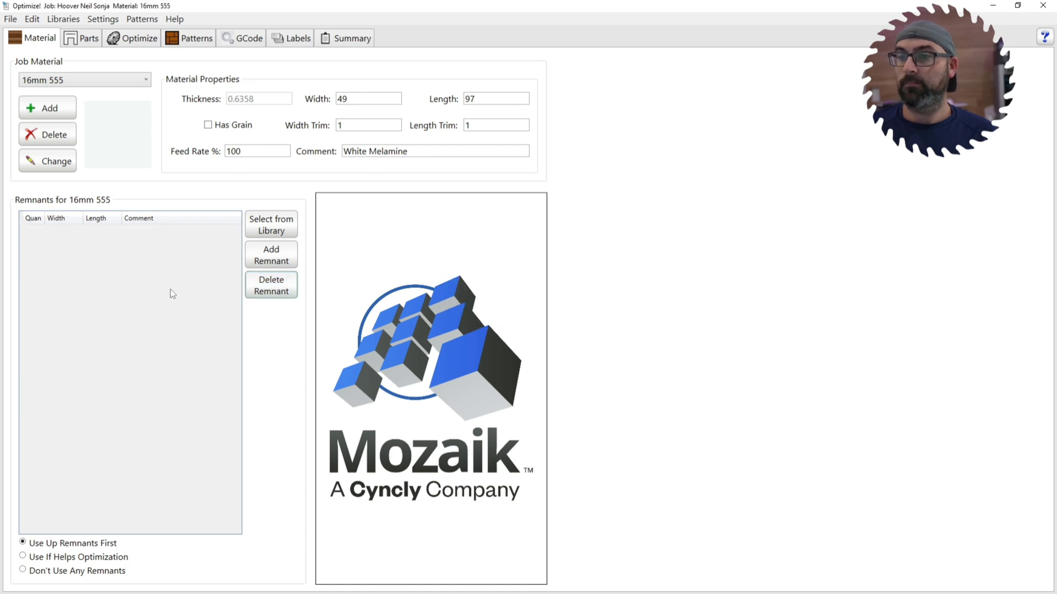
- Remove the extra remnant row and add the 47 × 29 3/16 remnant from the library
{"action": "left_click", "coordinate": [268, 257]}
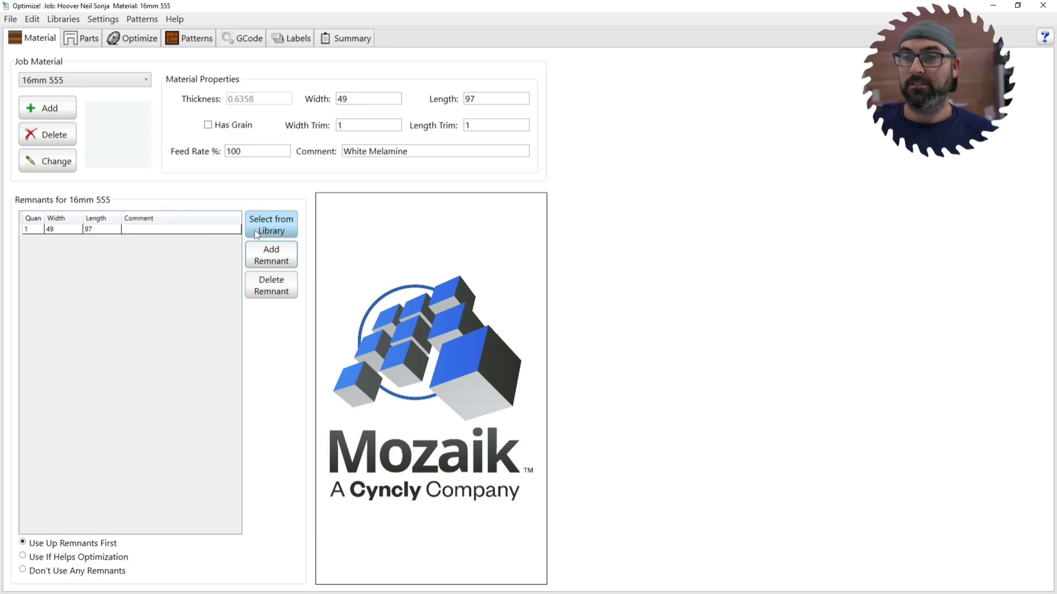
{"action": "left_click", "coordinate": [38, 230]}
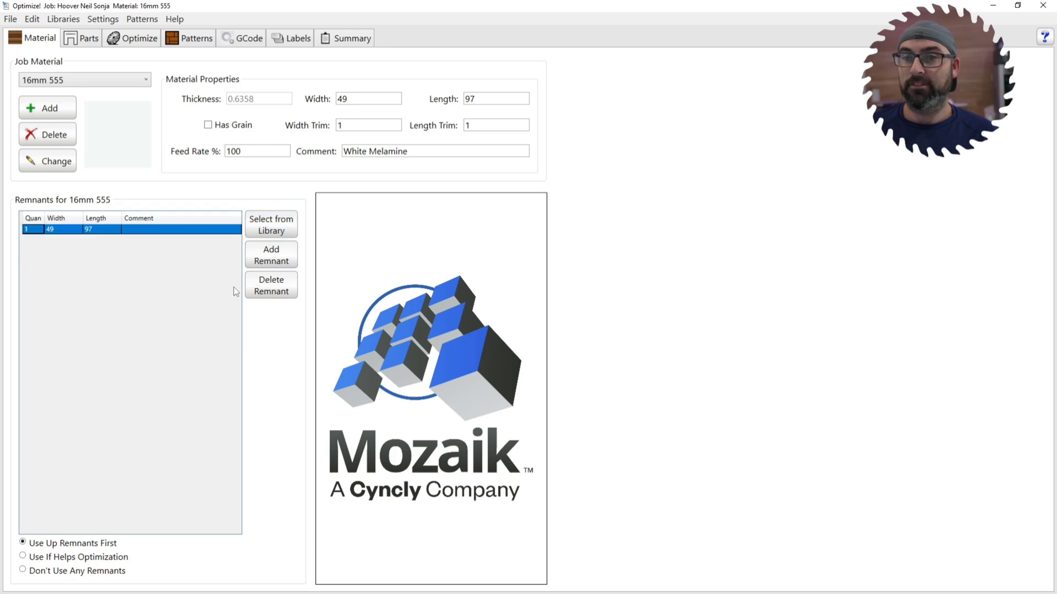
{"action": "left_click", "coordinate": [262, 290]}
{"action": "left_click", "coordinate": [502, 312]}
{"action": "left_click", "coordinate": [270, 224]}
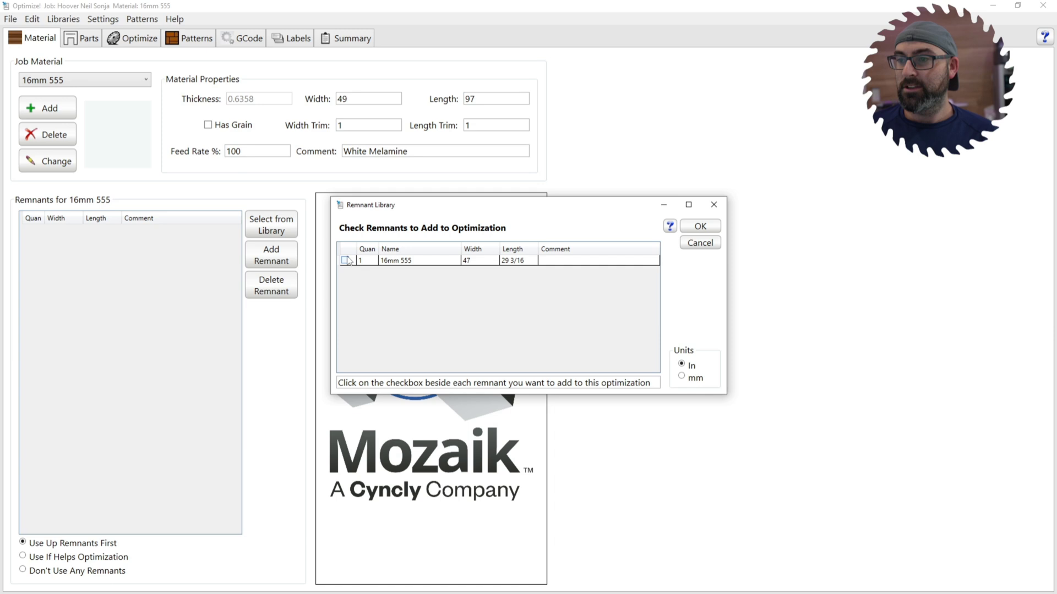
{"action": "left_click", "coordinate": [345, 260]}
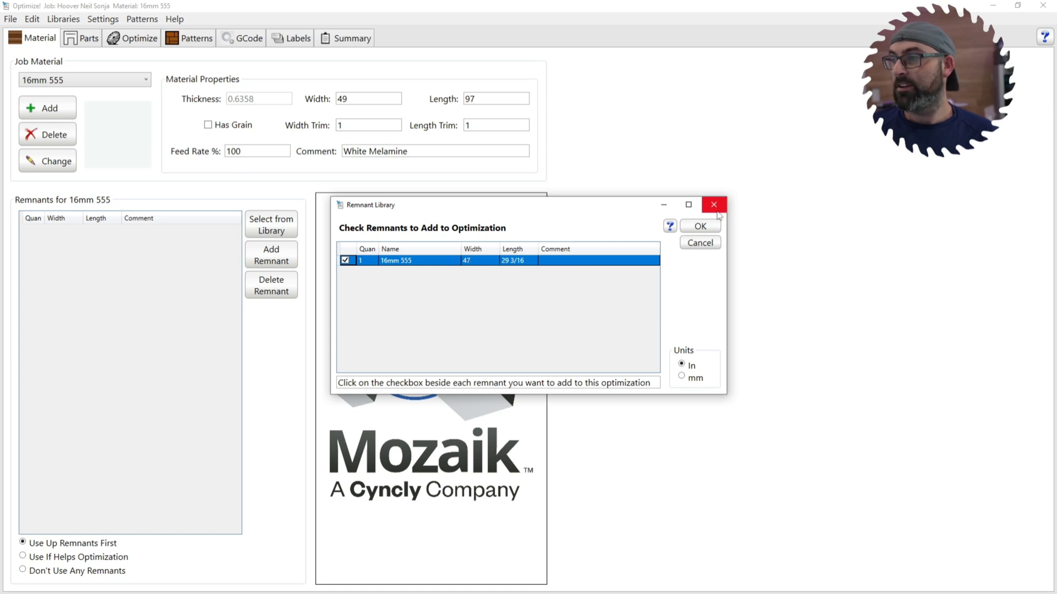
{"action": "left_click", "coordinate": [694, 227]}
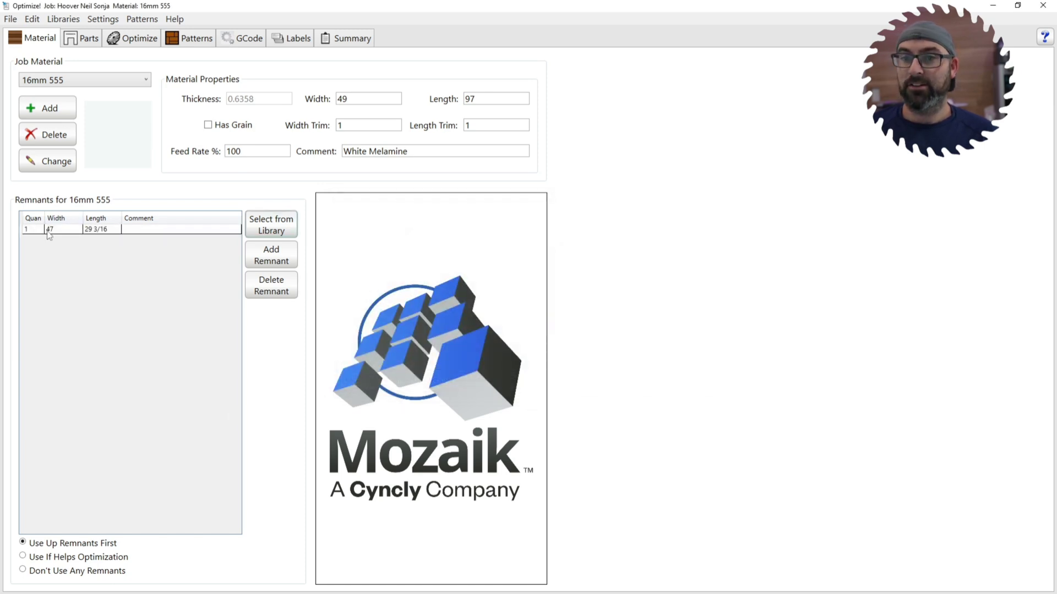
- Re-optimize, check Pattern #1 on the 29 3/16 × 47 remnant at 83.53% yield, then show all patterns
{"action": "left_click", "coordinate": [146, 42]}
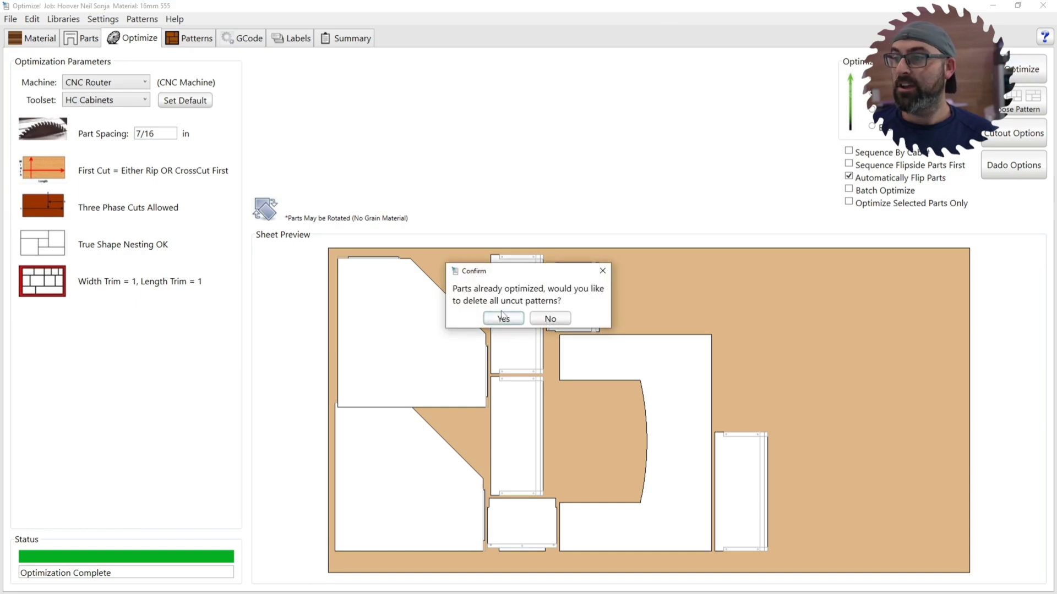
{"action": "left_click", "coordinate": [503, 318]}
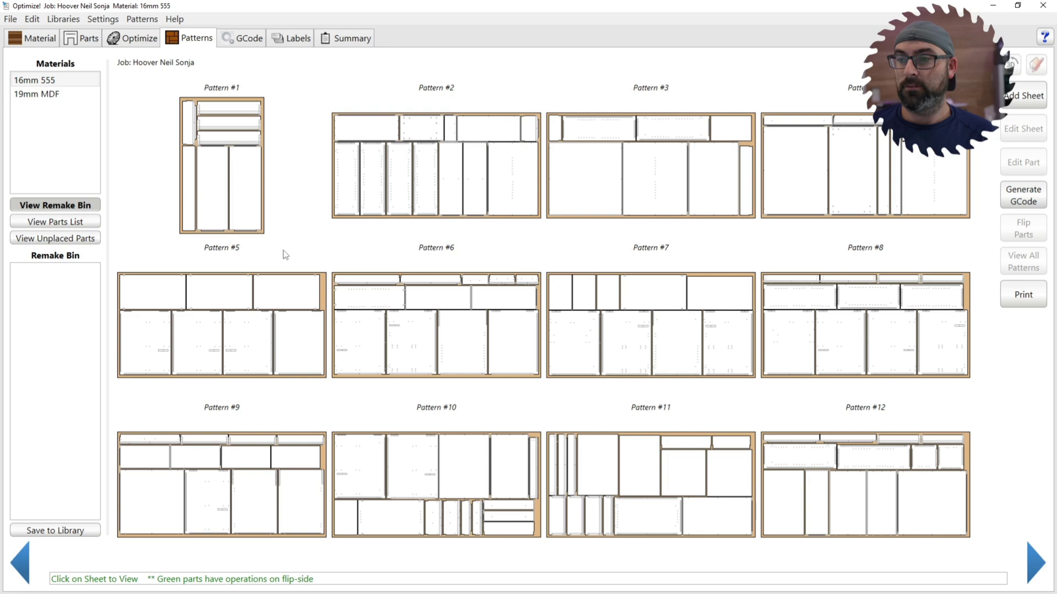
{"action": "left_click", "coordinate": [225, 161]}
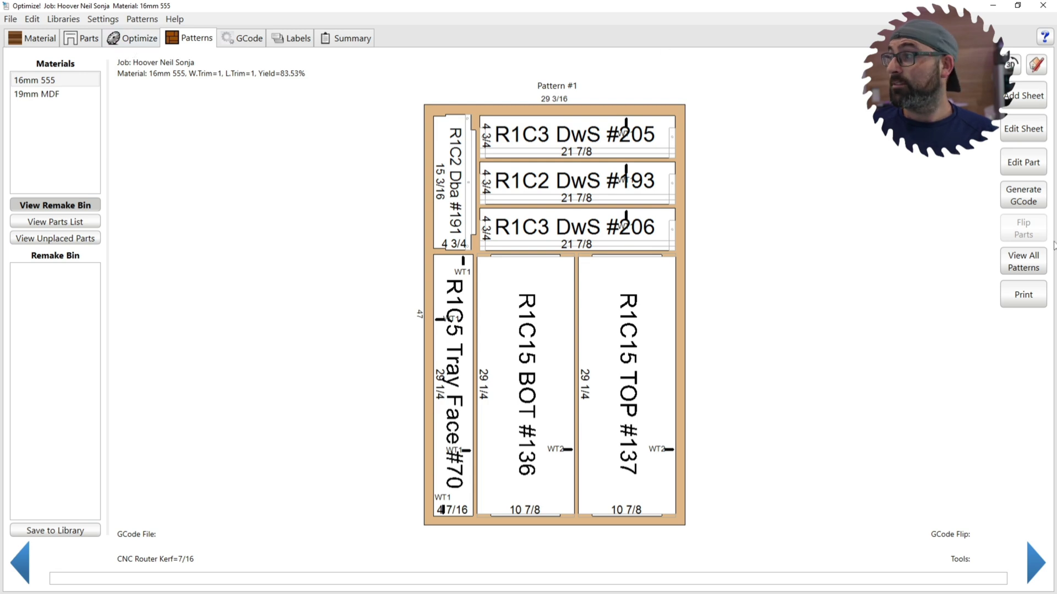
{"action": "left_click", "coordinate": [1023, 261]}
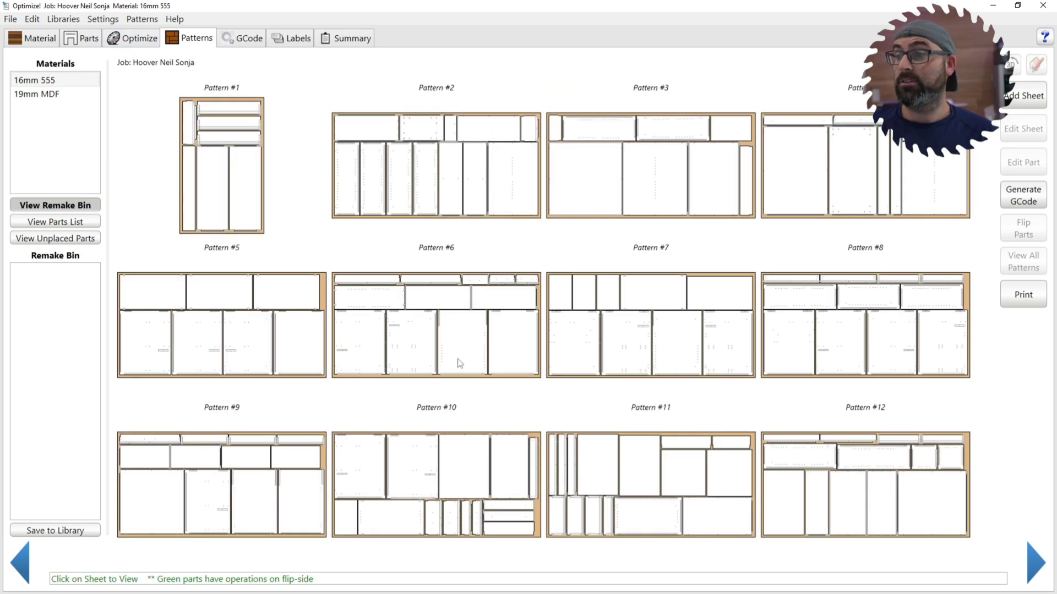
- Open Pattern #12 and check the properties of part R1C7 BOT #49
{"action": "left_click", "coordinate": [894, 471]}
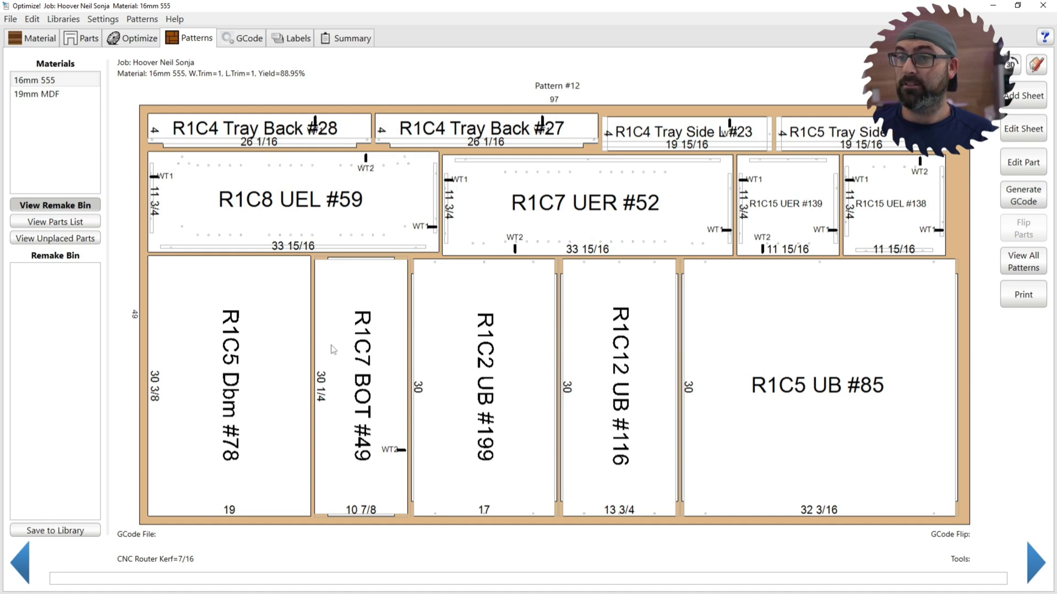
{"action": "left_click", "coordinate": [372, 370]}
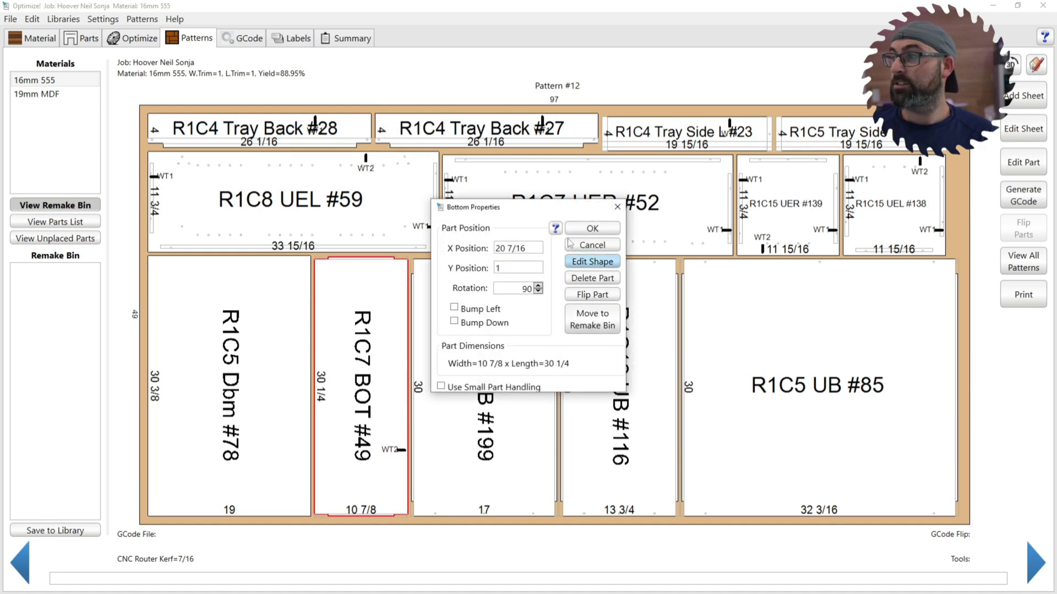
{"action": "left_click", "coordinate": [617, 205]}
- Calculate Pattern #12's toolpaths and save its G-code as S12R01.TAP
{"action": "left_click", "coordinate": [1023, 195]}
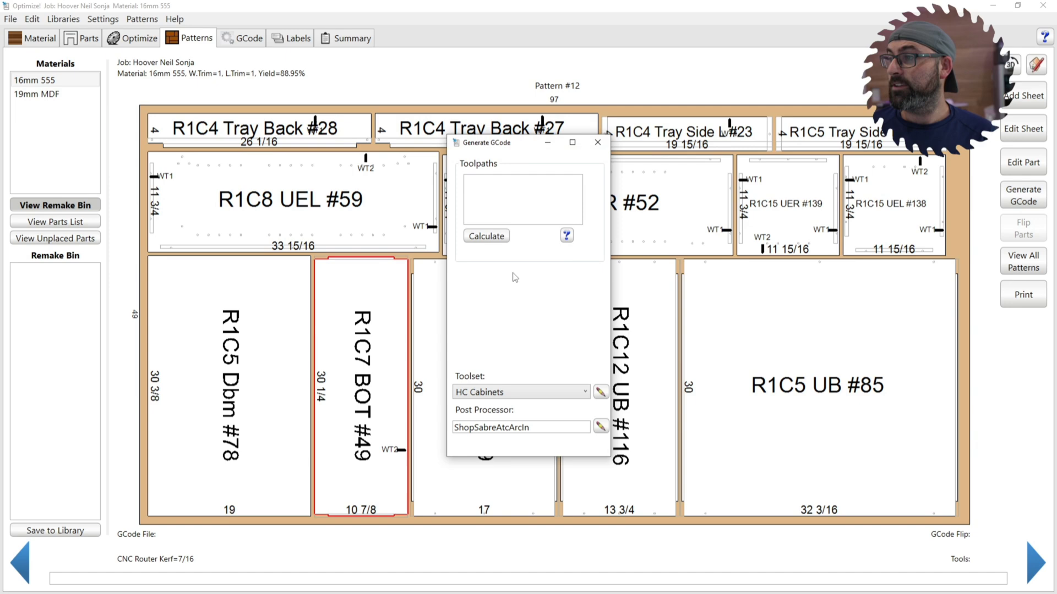
{"action": "left_click", "coordinate": [479, 239]}
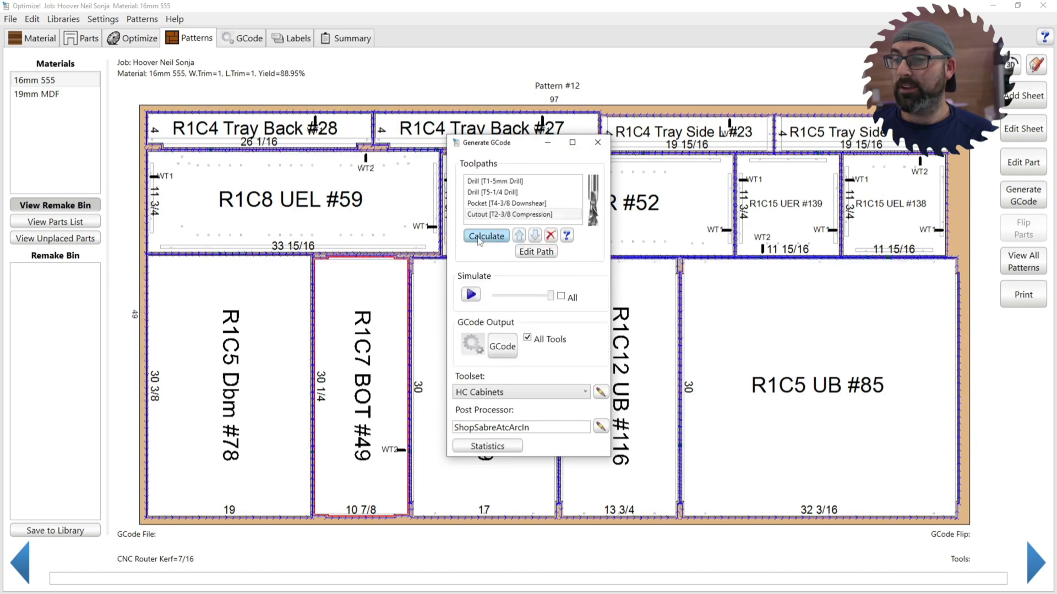
{"action": "left_click", "coordinate": [502, 347]}
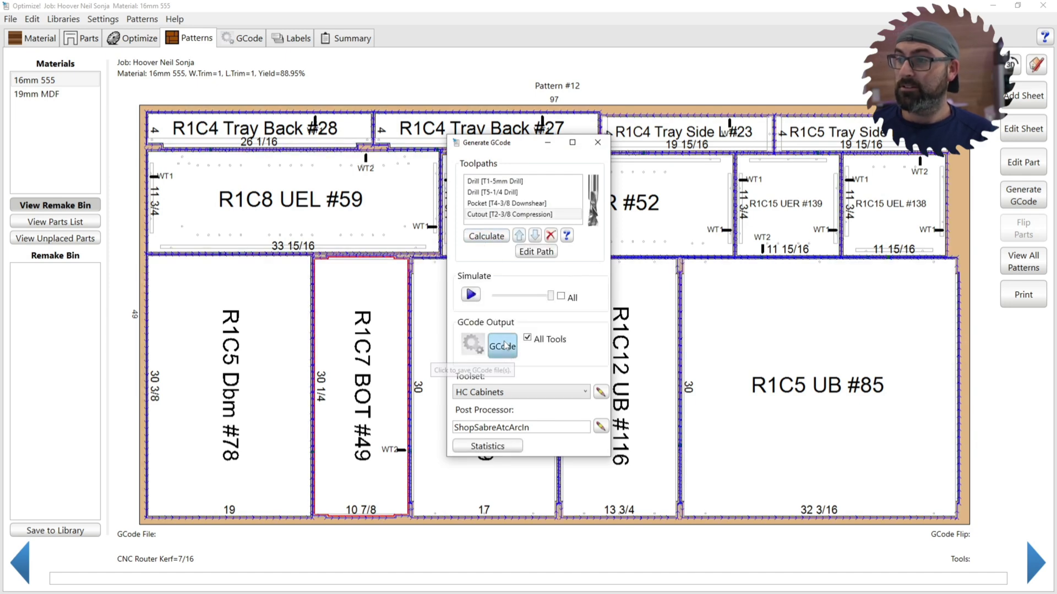
{"action": "left_click", "coordinate": [620, 269]}
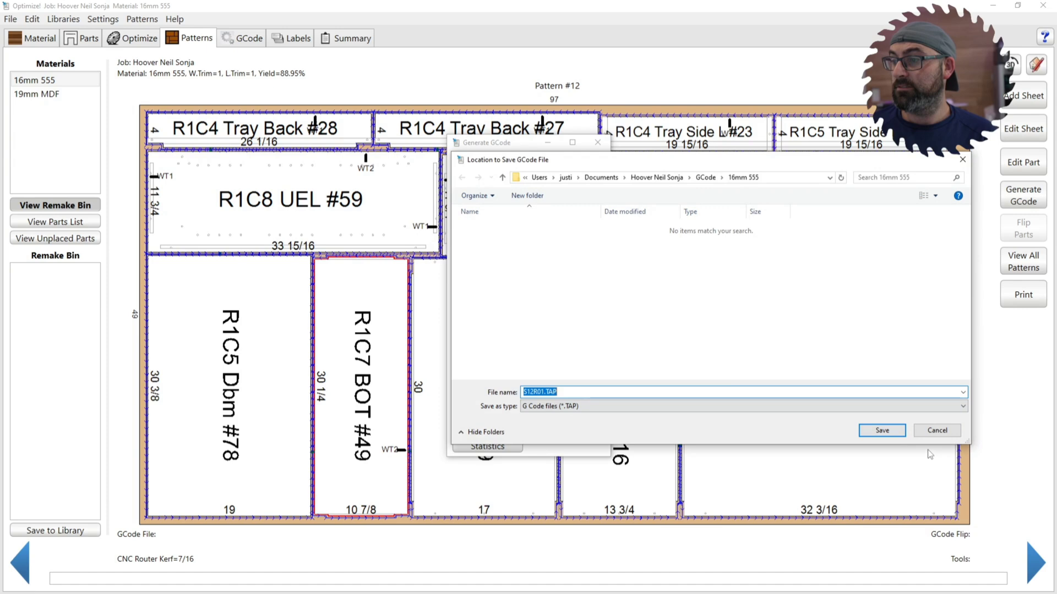
{"action": "left_click", "coordinate": [883, 431]}
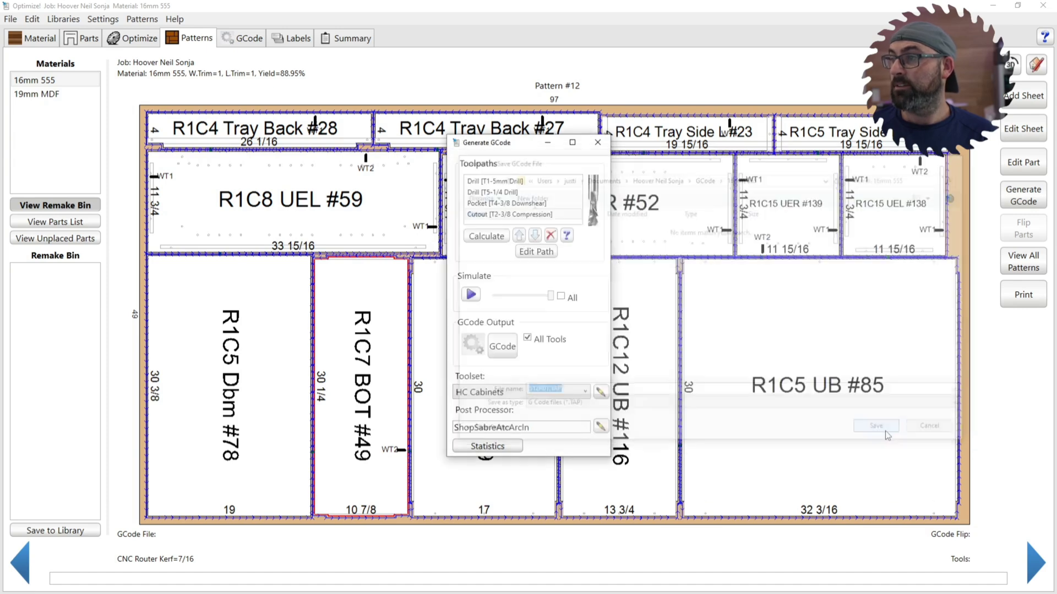
{"action": "left_click", "coordinate": [598, 143]}
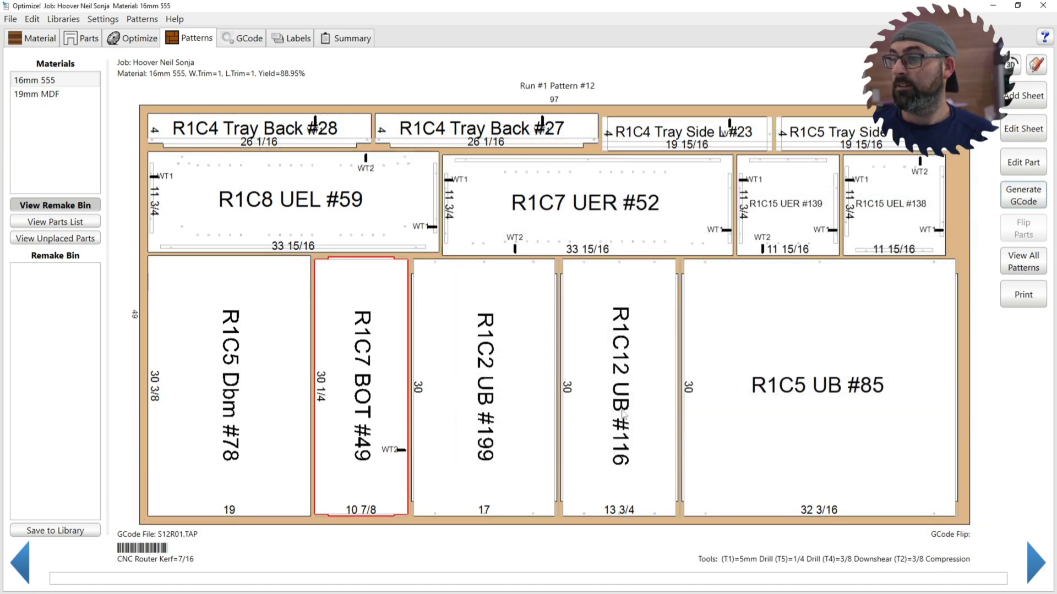
- Send Pattern #12's R1C2 UB #199, R1C15 UER #139 and R1C4 Tray Back #28 to the Remake Bin
{"action": "double_click", "coordinate": [477, 358]}
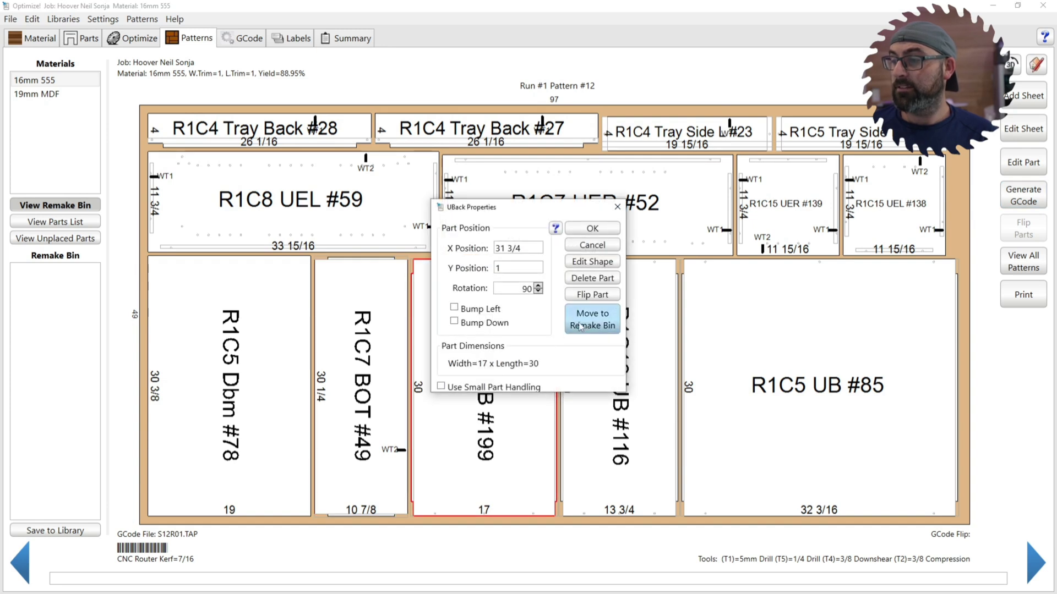
{"action": "left_click", "coordinate": [598, 325]}
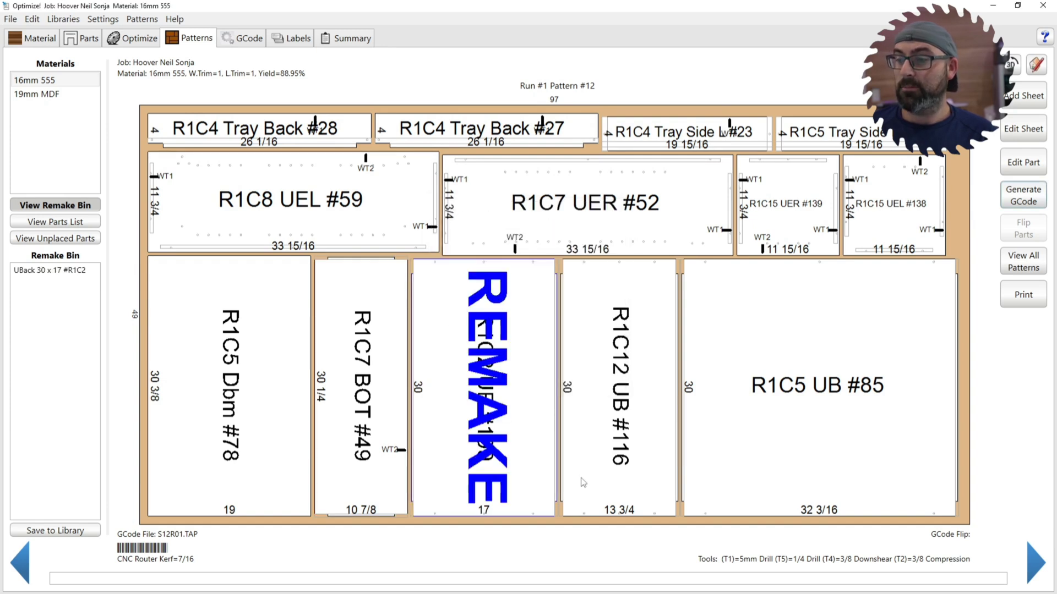
{"action": "double_click", "coordinate": [759, 209]}
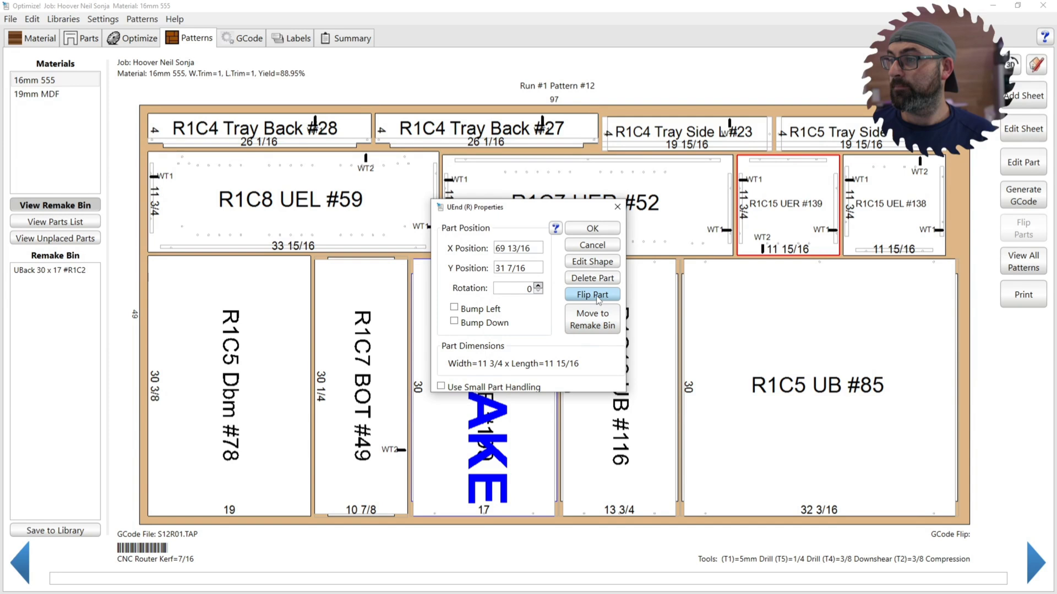
{"action": "left_click", "coordinate": [597, 324]}
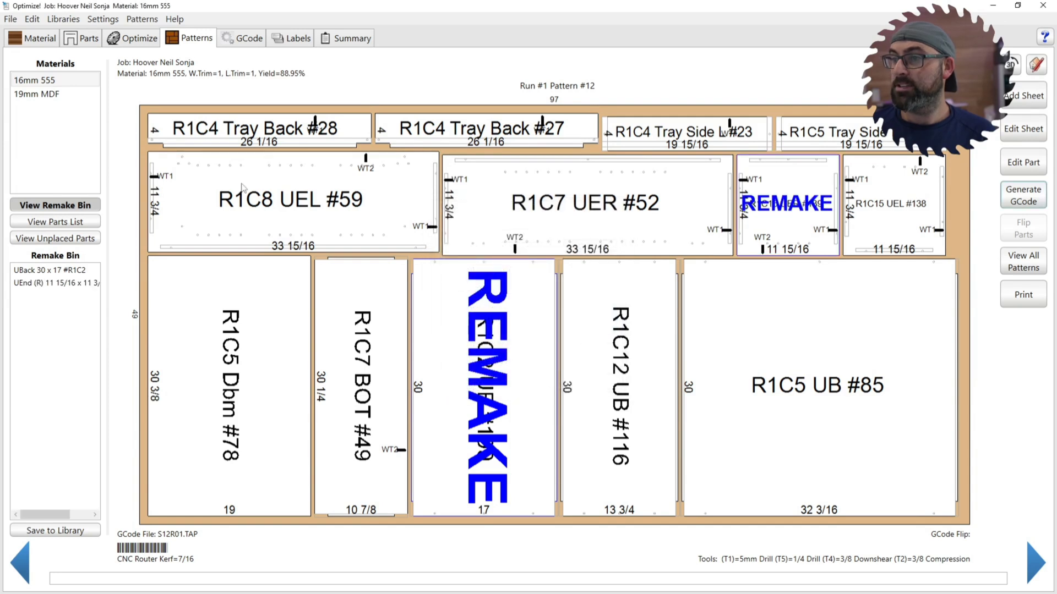
{"action": "double_click", "coordinate": [293, 139]}
{"action": "left_click", "coordinate": [599, 325]}
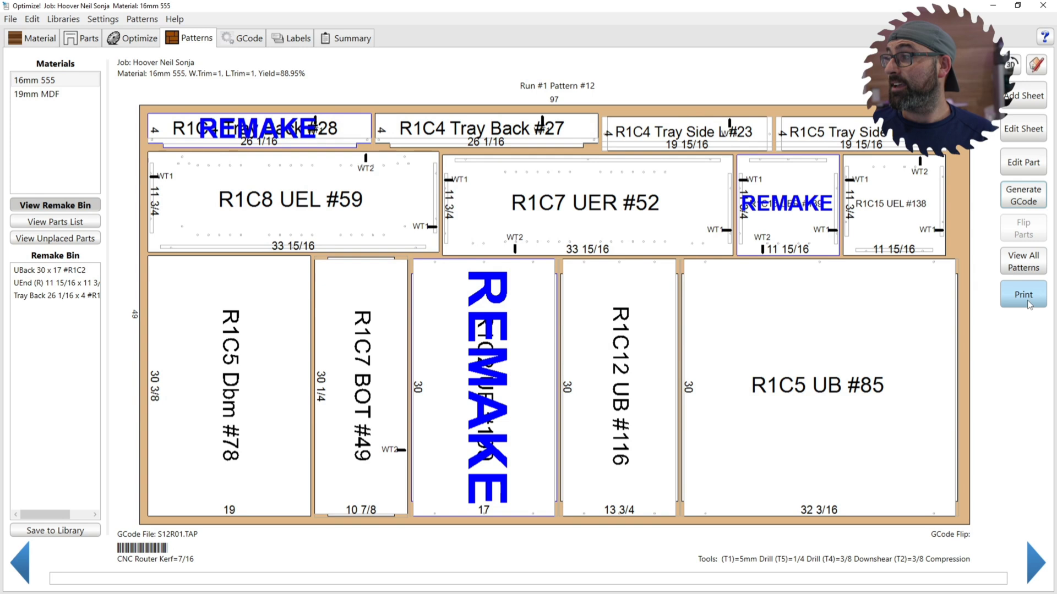
- Open Pattern #20 from the second page of patterns
{"action": "left_click", "coordinate": [1028, 266]}
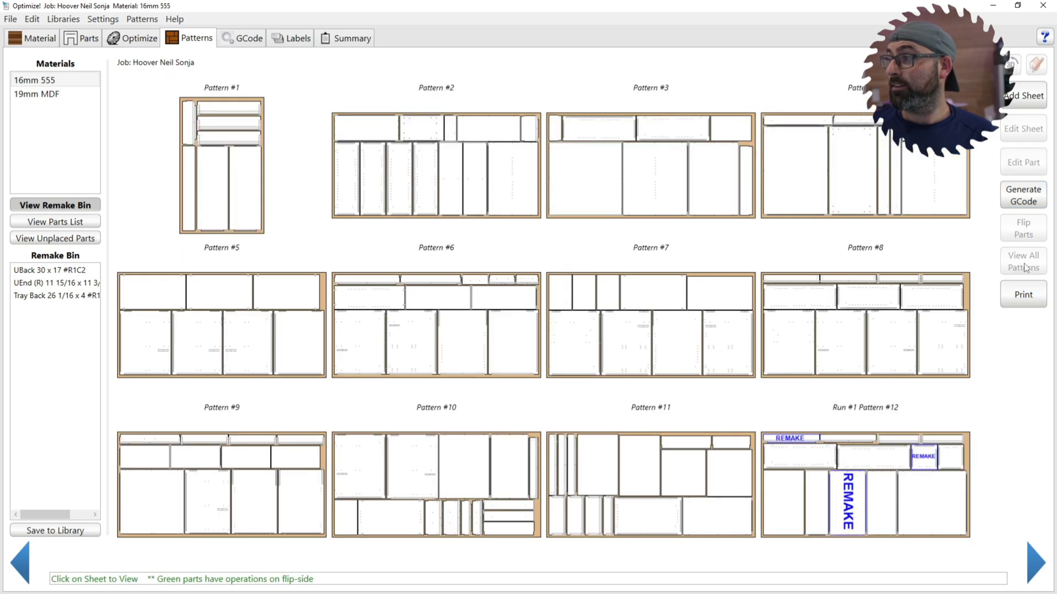
{"action": "left_click", "coordinate": [1038, 564]}
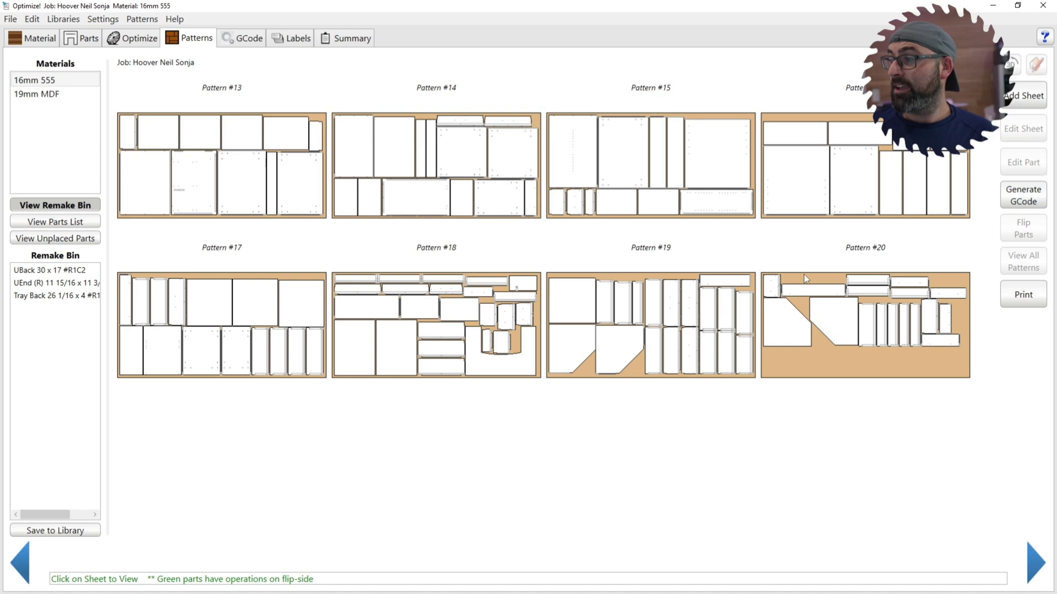
{"action": "left_click", "coordinate": [840, 340]}
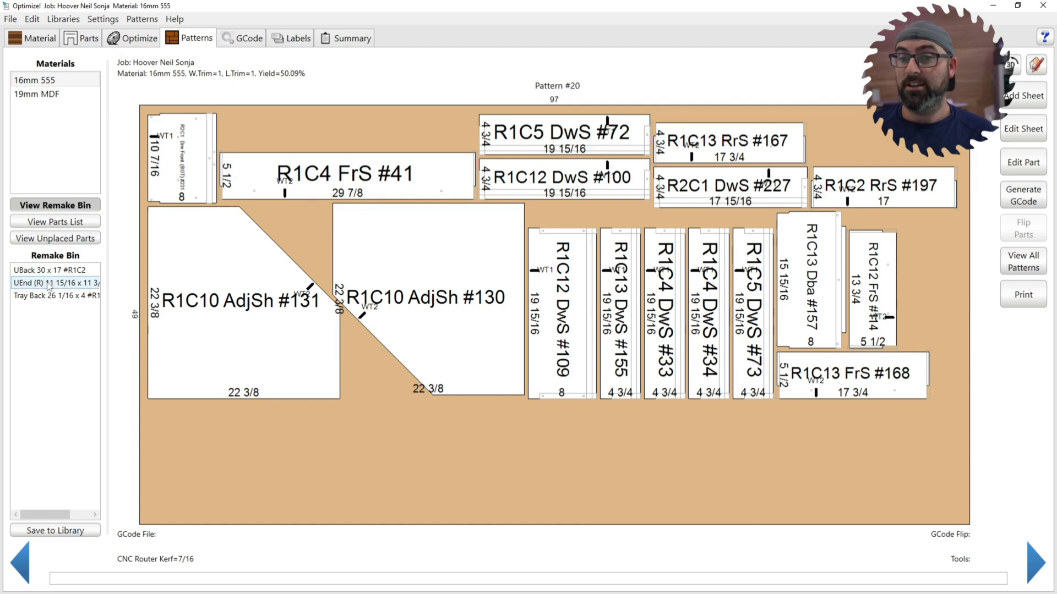
- Drag the lost parts (UEnd (R), Tray Back #28, UB #199) onto Pattern #20's open area and adjust them
{"action": "left_click_drag", "start_coordinate": [49, 284], "coordinate": [276, 484]}
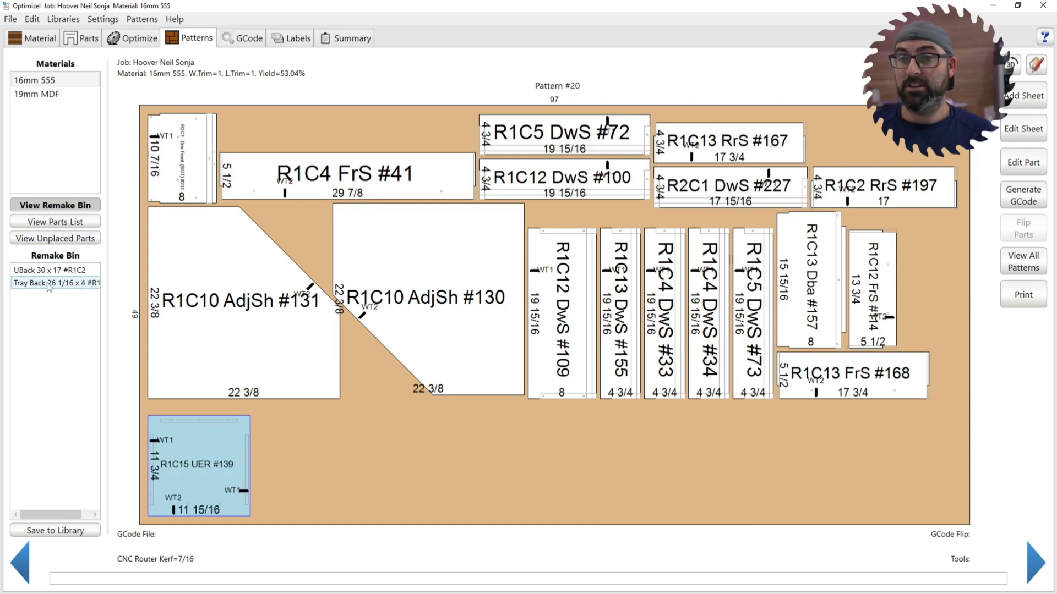
{"action": "left_click_drag", "start_coordinate": [48, 285], "coordinate": [258, 498]}
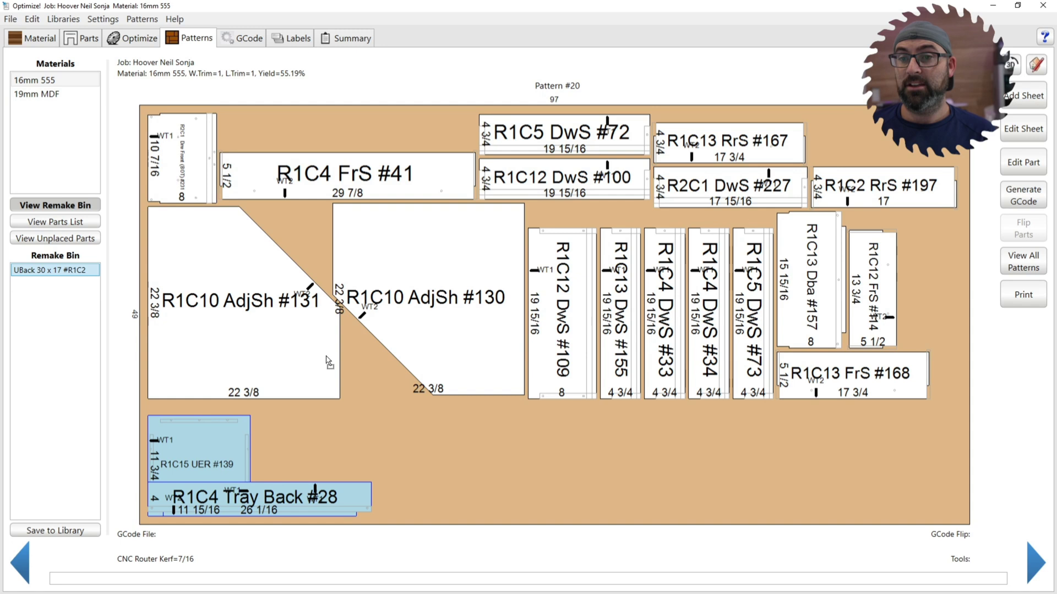
{"action": "left_click_drag", "start_coordinate": [49, 270], "coordinate": [644, 503]}
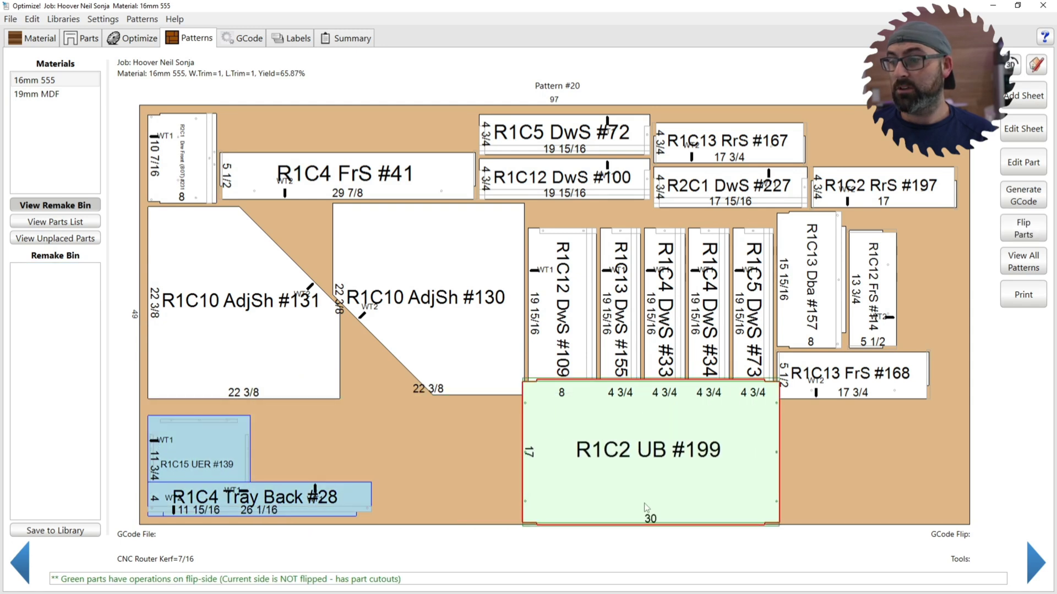
{"action": "double_click", "coordinate": [643, 465]}
{"action": "left_click", "coordinate": [613, 221]}
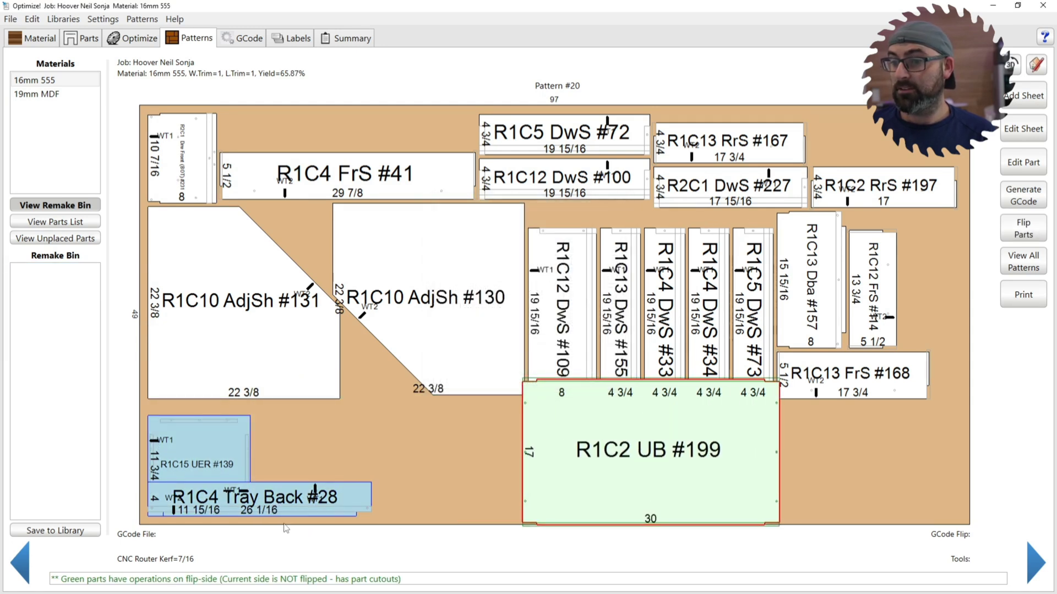
{"action": "left_click_drag", "start_coordinate": [287, 504], "coordinate": [421, 478]}
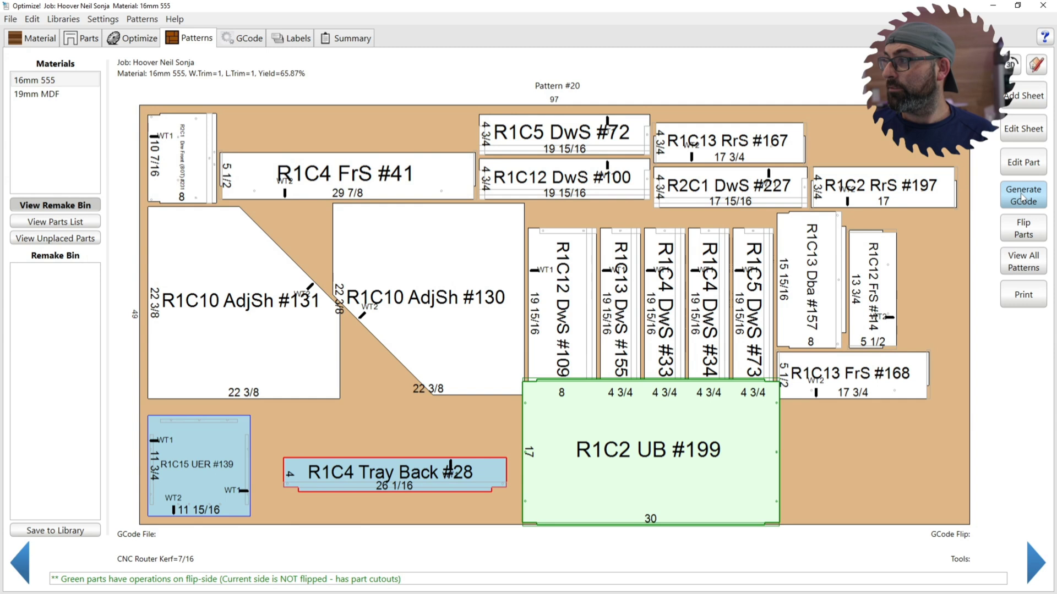
{"action": "left_click_drag", "start_coordinate": [652, 461], "coordinate": [687, 443]}
{"action": "key", "text": "ctrl+z"}
{"action": "key", "text": "ctrl+z"}
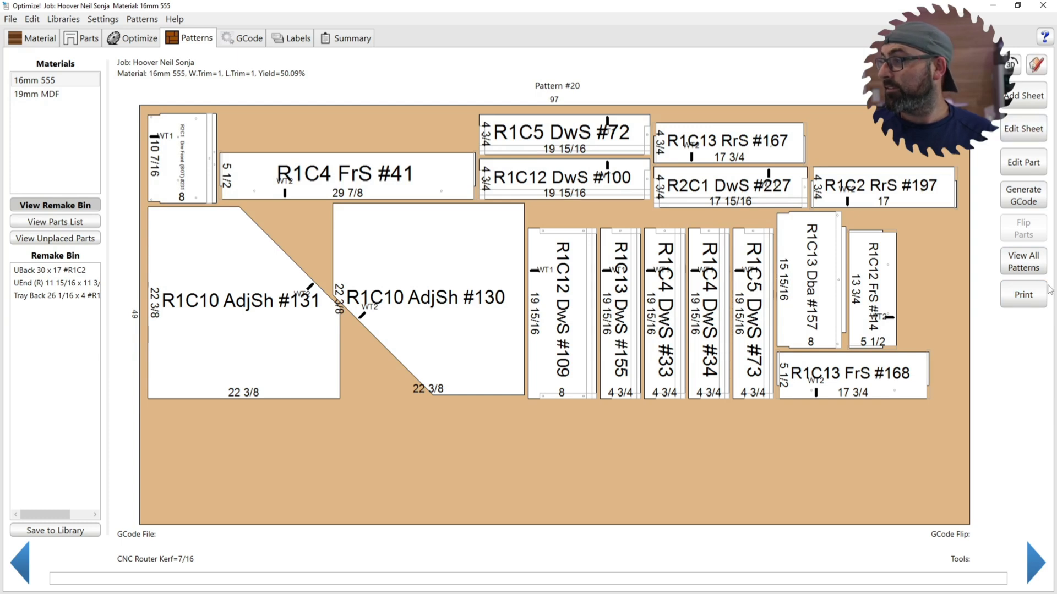
- Add a new empty sheet after Pattern #20 and open Pattern #21 on its own
{"action": "left_click", "coordinate": [1023, 262]}
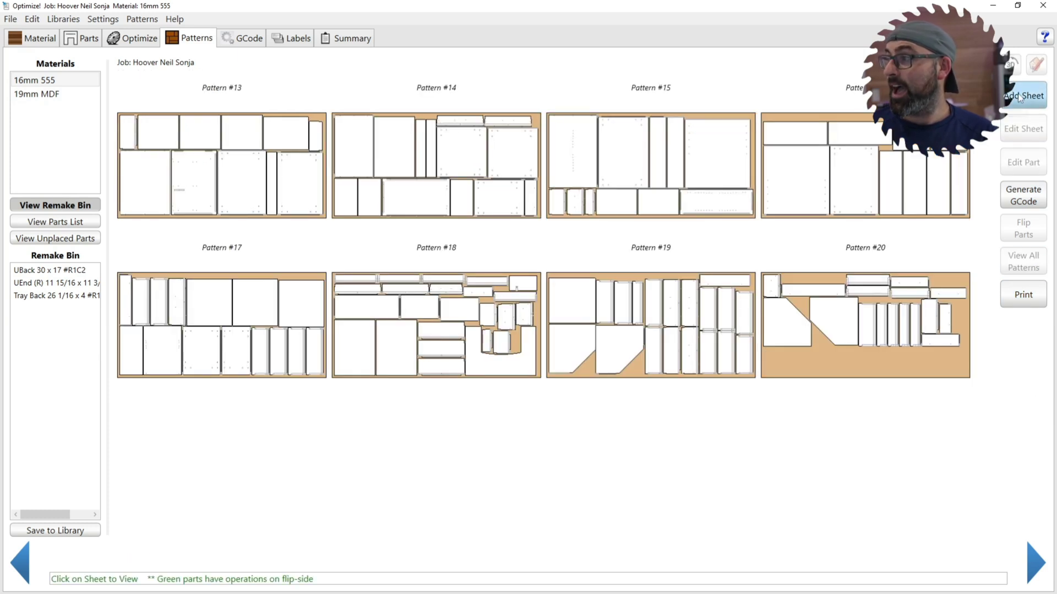
{"action": "left_click", "coordinate": [1020, 97]}
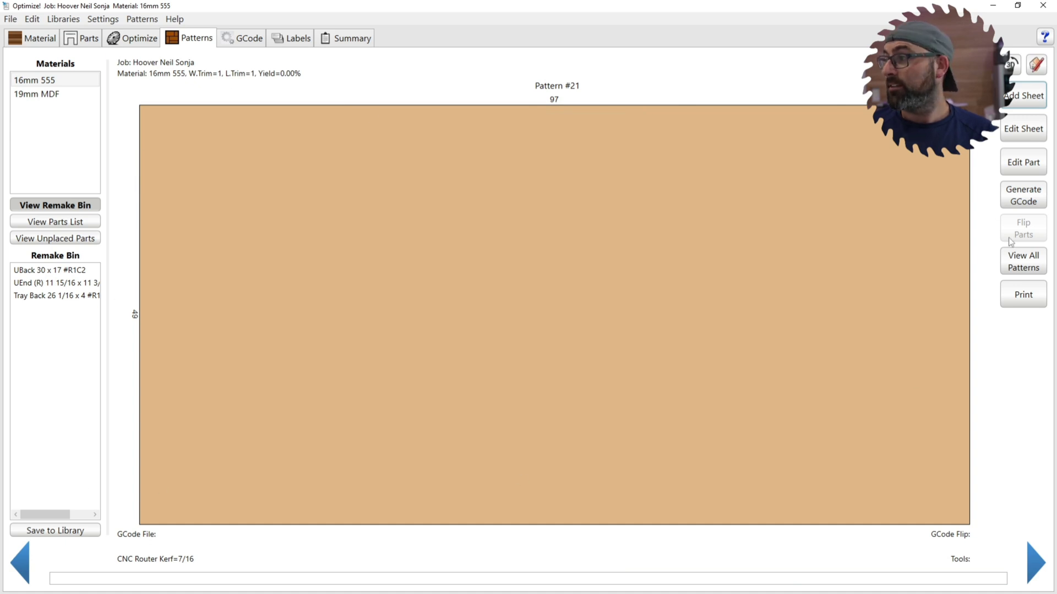
{"action": "left_click", "coordinate": [1017, 261]}
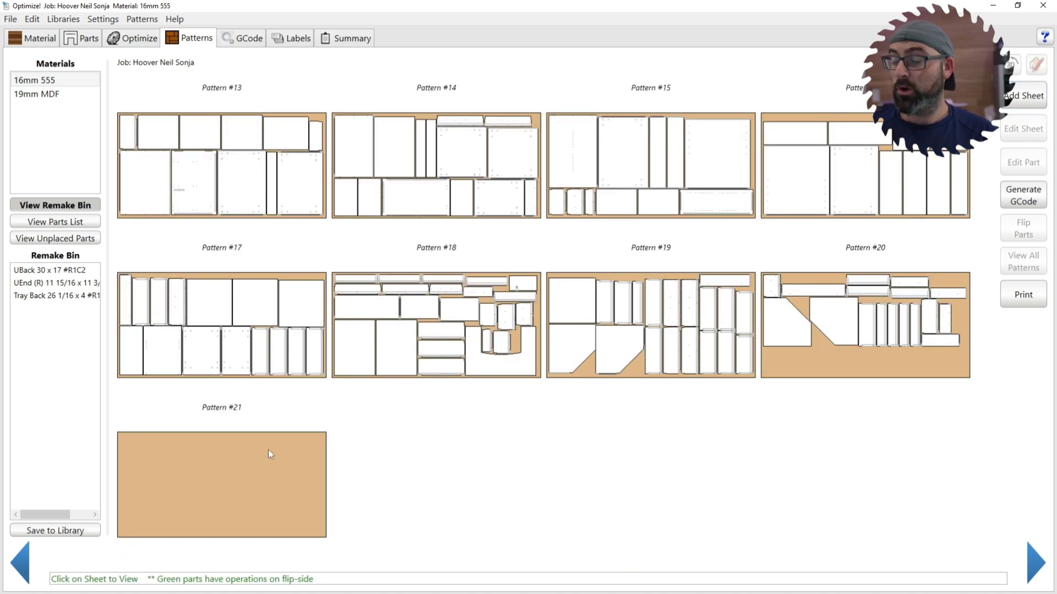
{"action": "left_click", "coordinate": [281, 502]}
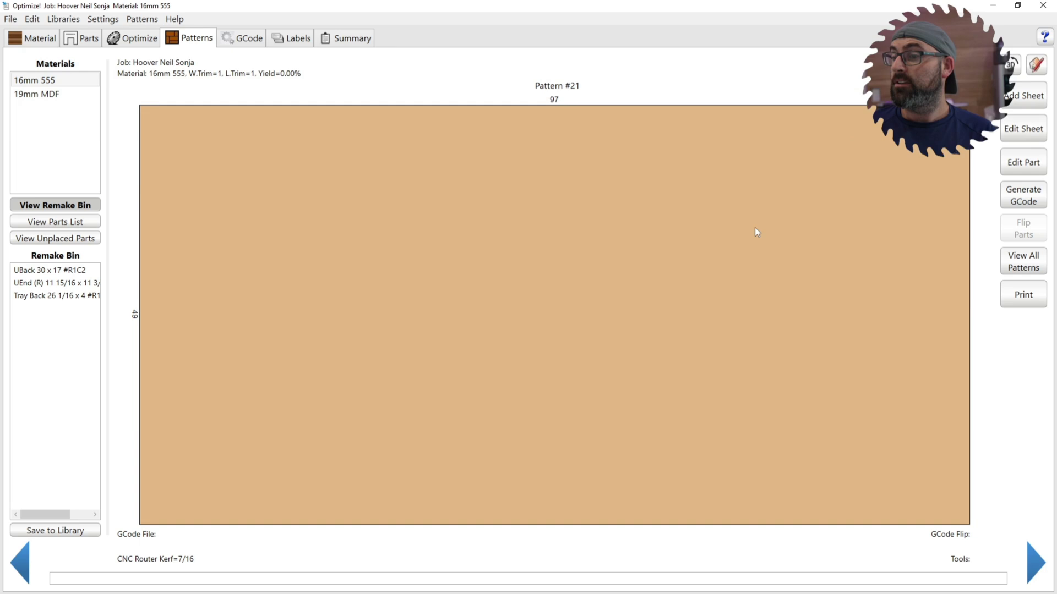
- Resize Pattern #21's sheet to width 22 and length 84
{"action": "left_click", "coordinate": [1026, 132]}
{"action": "left_click_drag", "start_coordinate": [505, 274], "coordinate": [423, 271]}
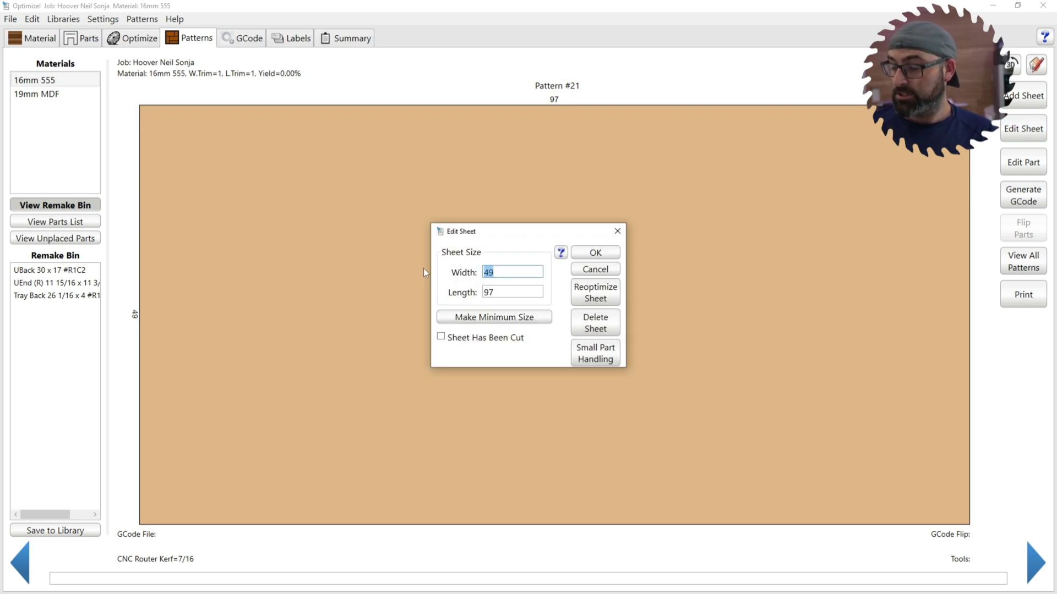
{"action": "type", "text": "22"}
{"action": "left_click_drag", "start_coordinate": [498, 292], "coordinate": [423, 287]}
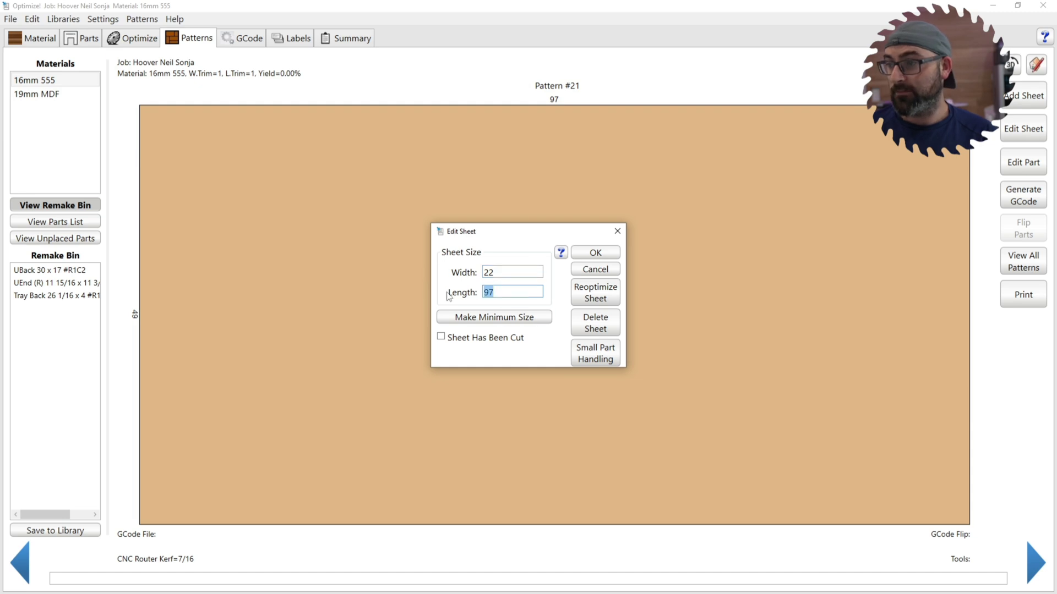
{"action": "type", "text": "84"}
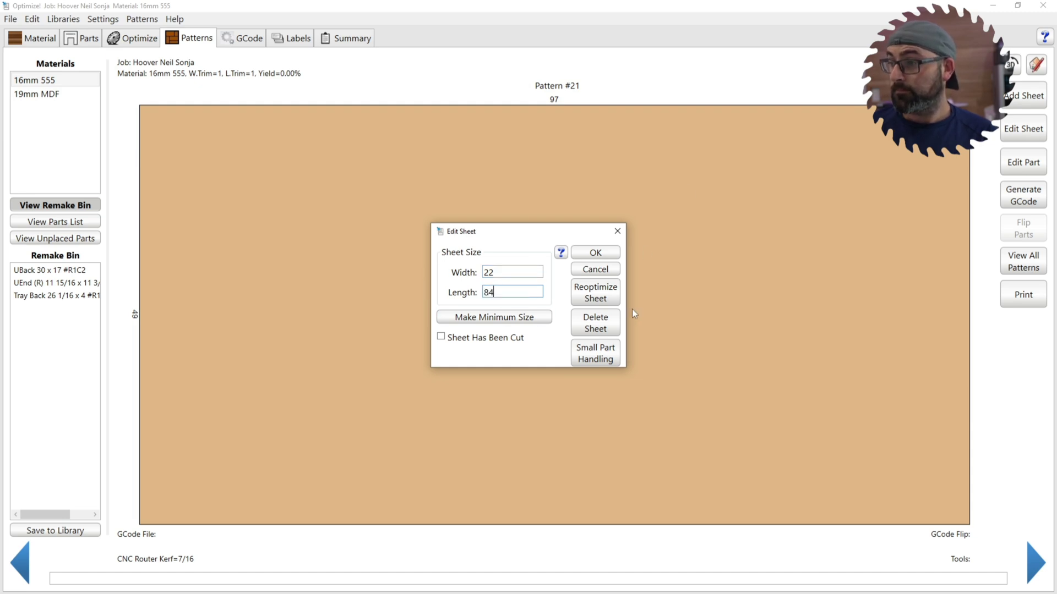
{"action": "left_click", "coordinate": [595, 252]}
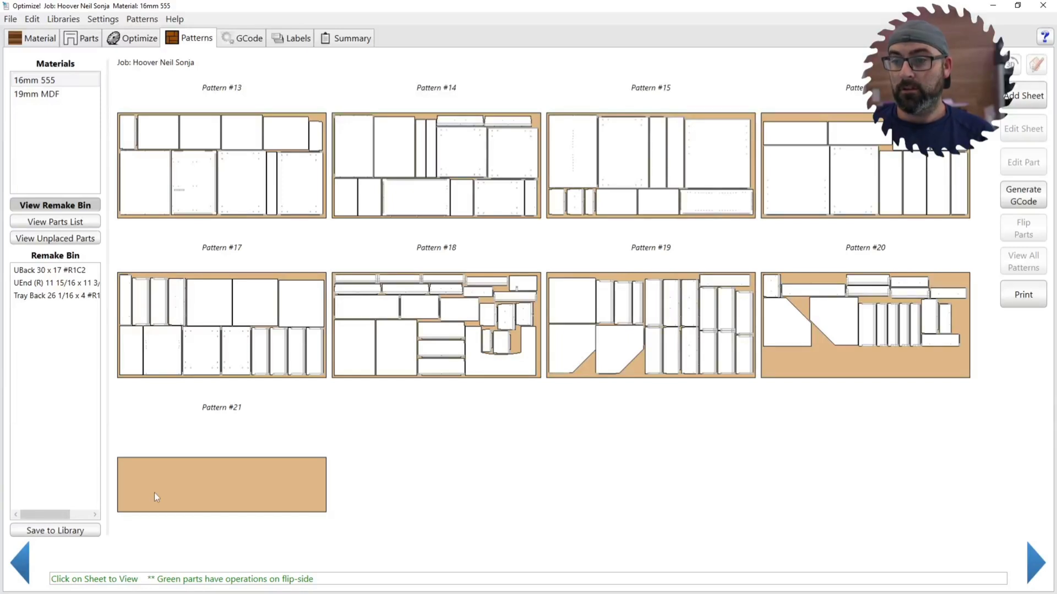
- Place Tray Back #28, R1C2 UB #199 and R1C15 UER #139 from the Remake Bin onto Pattern #21 and arrange them
{"action": "left_click", "coordinate": [245, 495]}
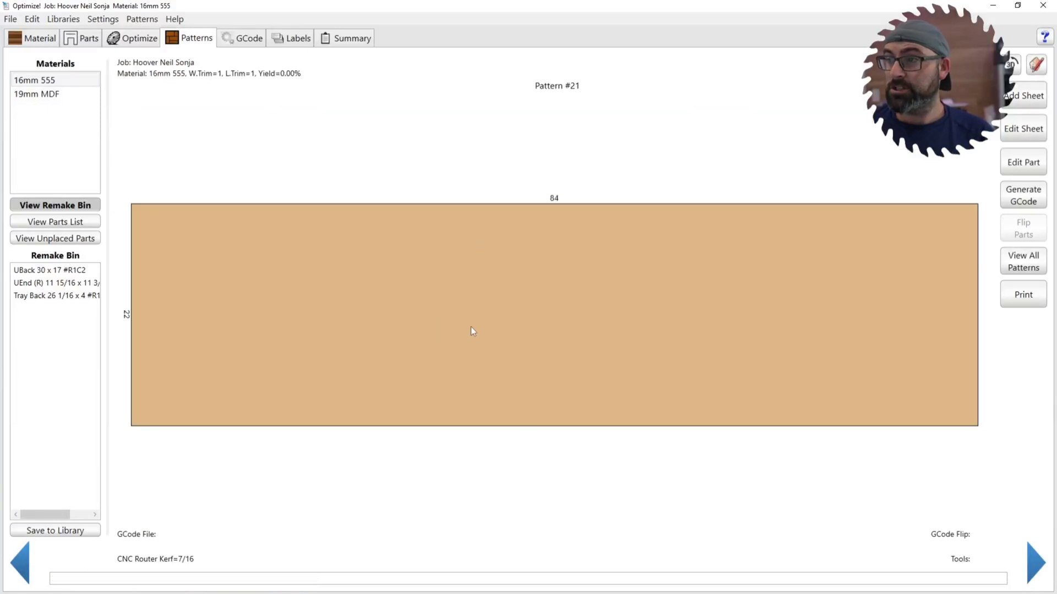
{"action": "double_click", "coordinate": [30, 296]}
{"action": "left_click", "coordinate": [375, 314]}
{"action": "left_click", "coordinate": [520, 323]}
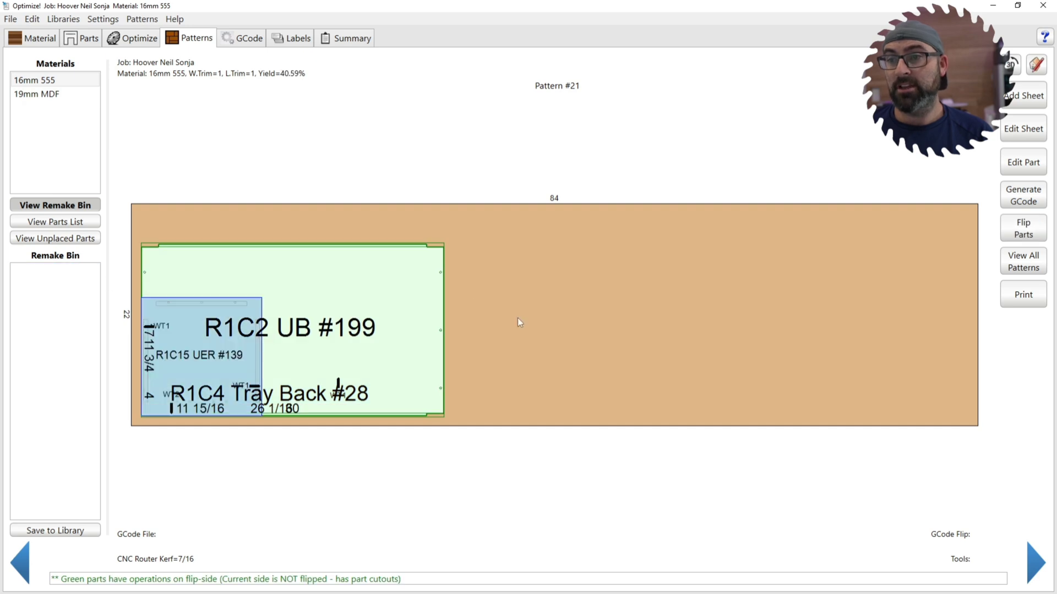
{"action": "left_click_drag", "start_coordinate": [263, 375], "coordinate": [680, 300]}
{"action": "left_click_drag", "start_coordinate": [355, 337], "coordinate": [856, 308]}
{"action": "left_click_drag", "start_coordinate": [605, 318], "coordinate": [194, 307]}
{"action": "left_click_drag", "start_coordinate": [276, 400], "coordinate": [418, 245]}
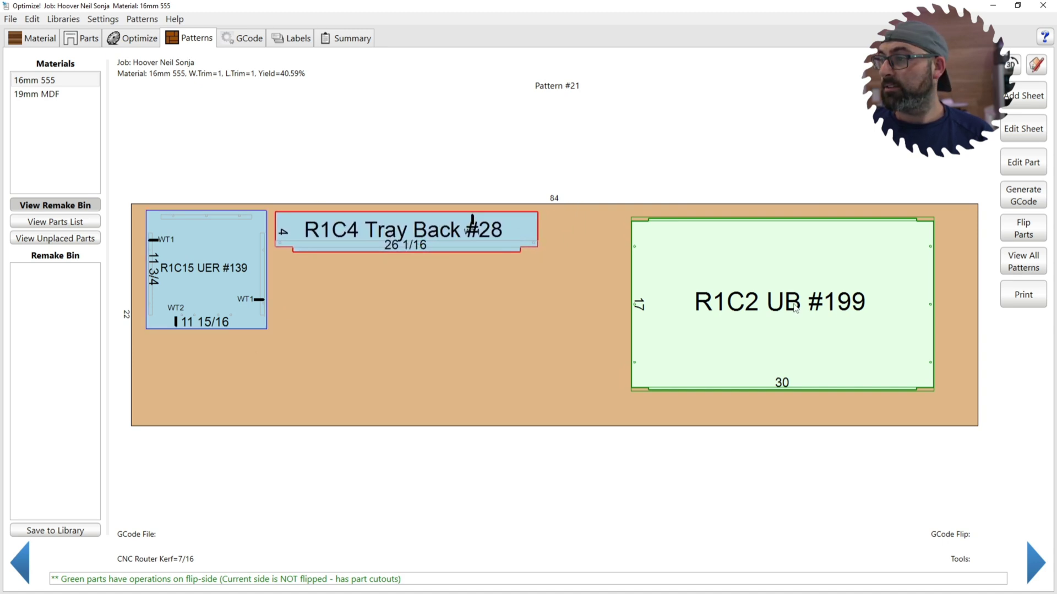
{"action": "left_click_drag", "start_coordinate": [796, 309], "coordinate": [319, 287]}
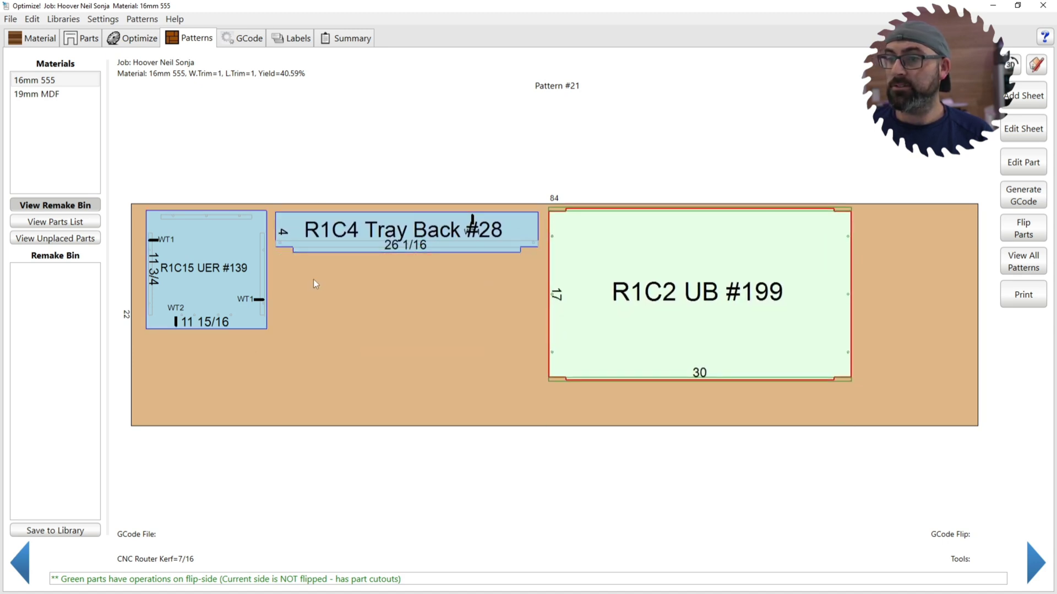
{"action": "left_click_drag", "start_coordinate": [196, 287], "coordinate": [205, 362]}
- Bump UER #139, Tray Back #28 and UB #199 left and down to the sheet's bottom edge
{"action": "double_click", "coordinate": [205, 362]}
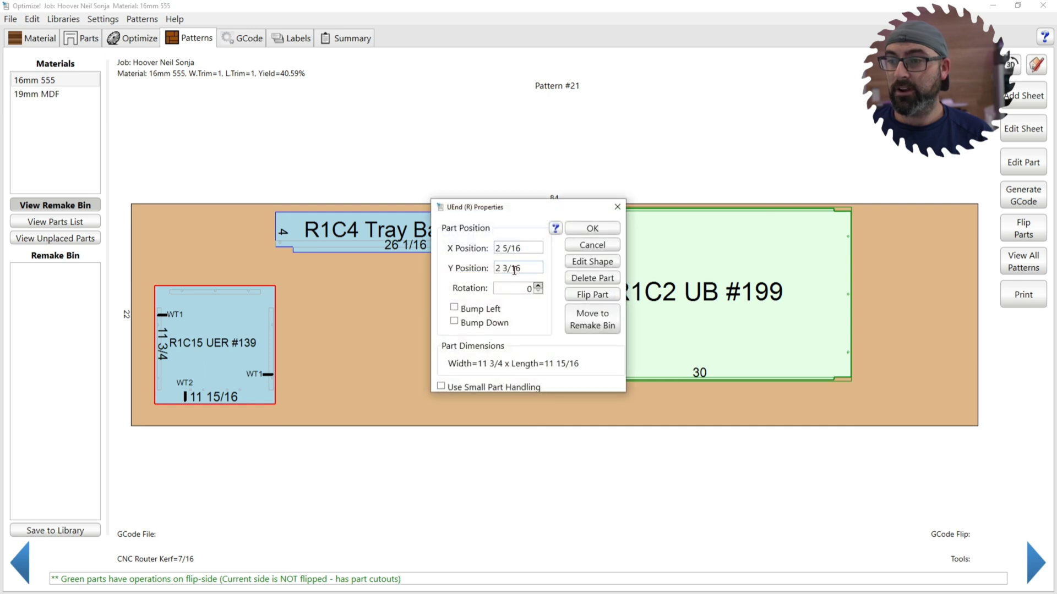
{"action": "left_click", "coordinate": [592, 228]}
{"action": "left_click_drag", "start_coordinate": [356, 252], "coordinate": [355, 390]}
{"action": "double_click", "coordinate": [355, 389]}
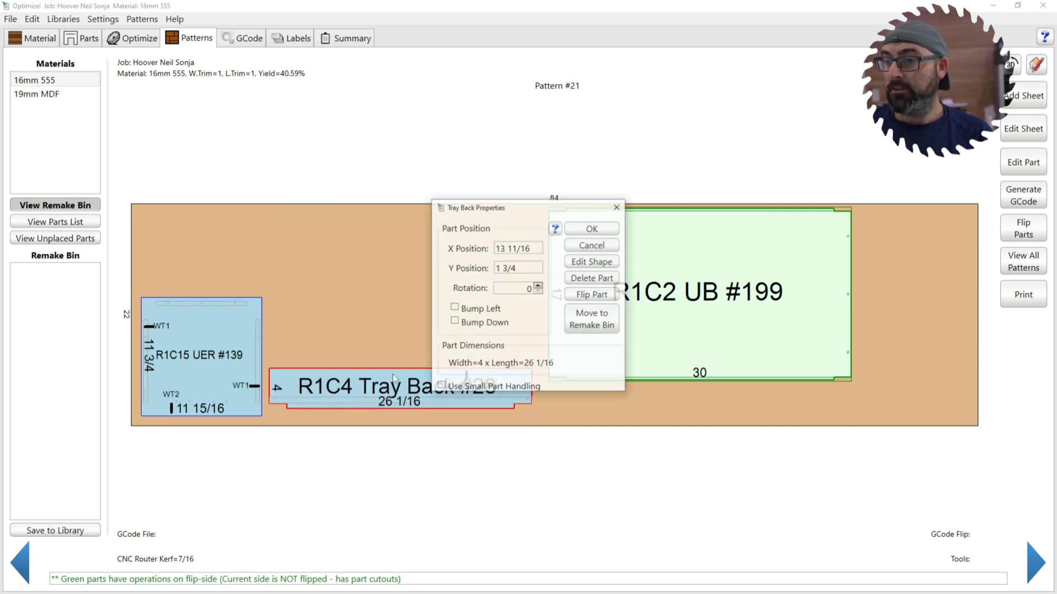
{"action": "left_click", "coordinate": [471, 327]}
{"action": "left_click", "coordinate": [592, 229]}
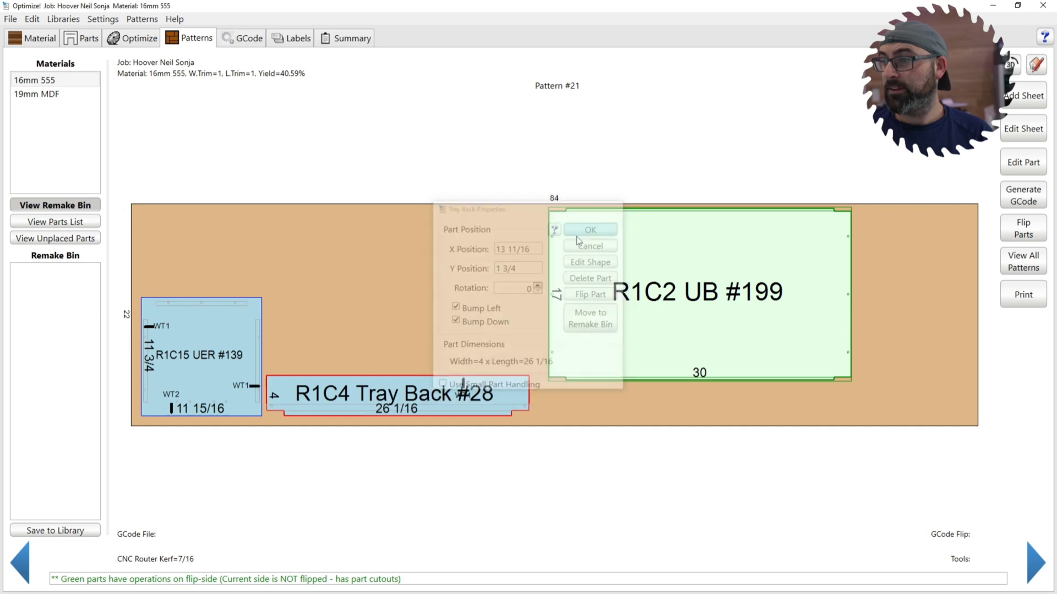
{"action": "left_click_drag", "start_coordinate": [653, 307], "coordinate": [642, 335]}
{"action": "double_click", "coordinate": [641, 334]}
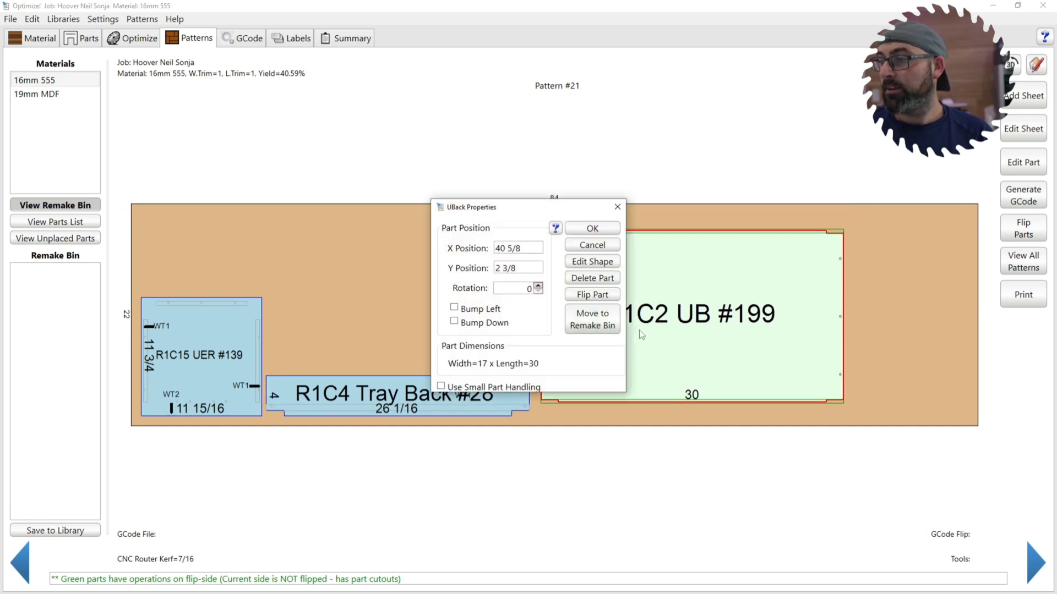
{"action": "left_click", "coordinate": [480, 327]}
{"action": "left_click", "coordinate": [589, 229]}
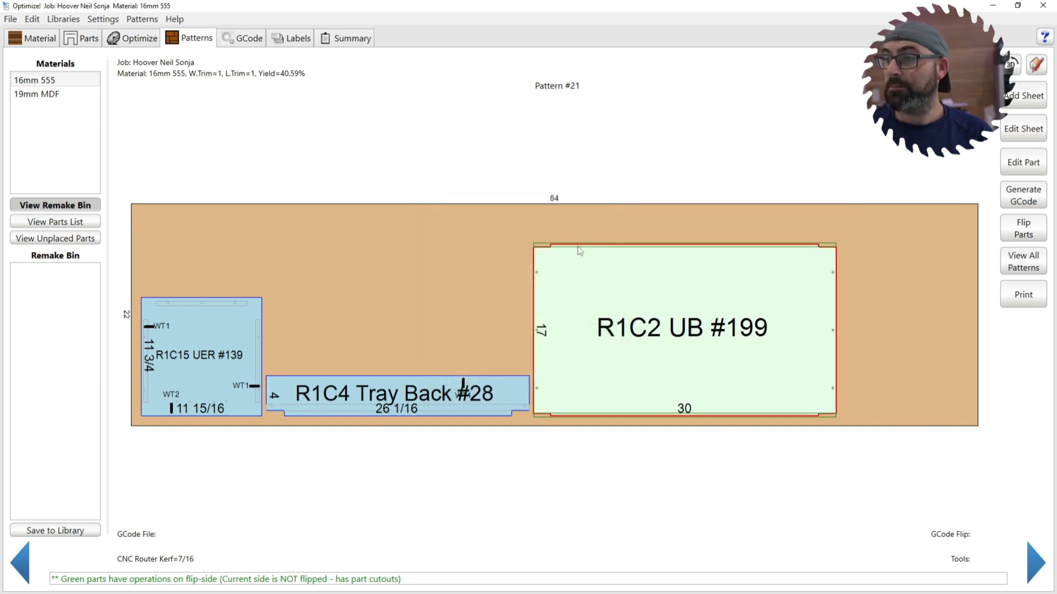
{"action": "left_click", "coordinate": [55, 45]}
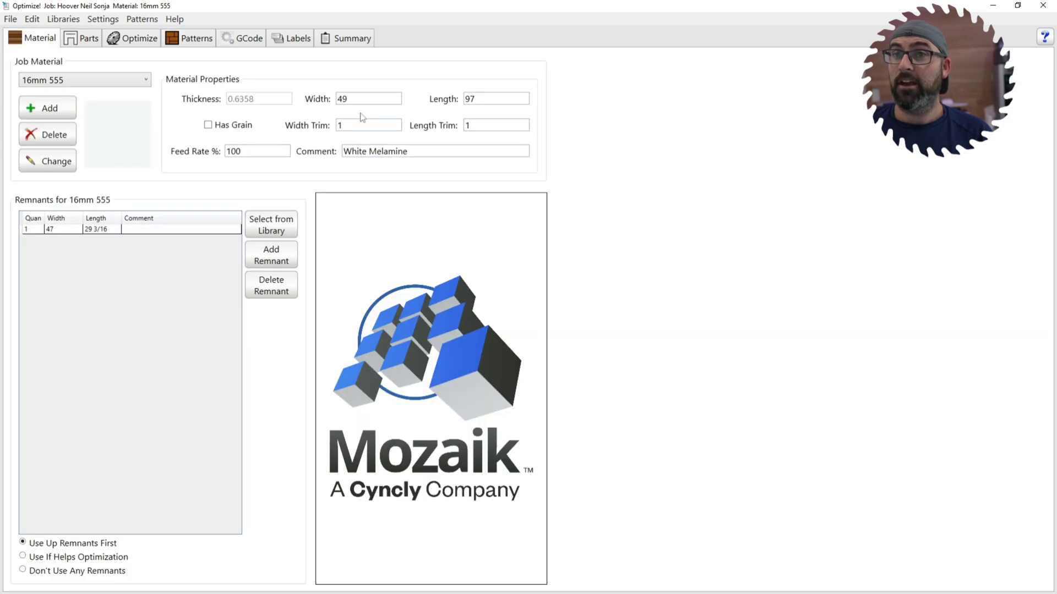
{"action": "left_click", "coordinate": [368, 125]}
{"action": "left_click", "coordinate": [475, 126]}
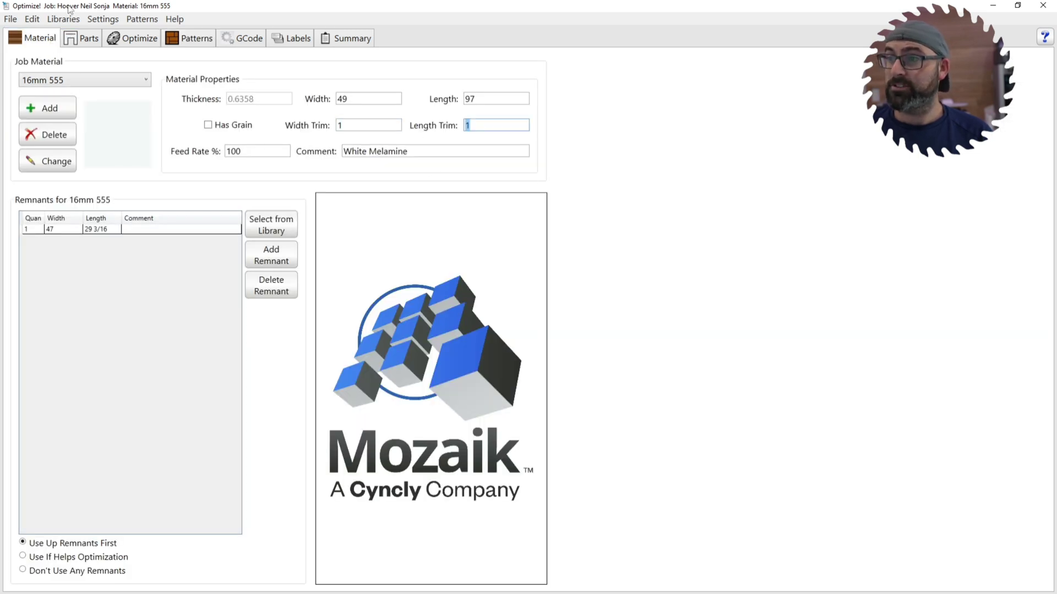
{"action": "left_click", "coordinate": [126, 38]}
{"action": "left_click_drag", "start_coordinate": [155, 134], "coordinate": [143, 140]}
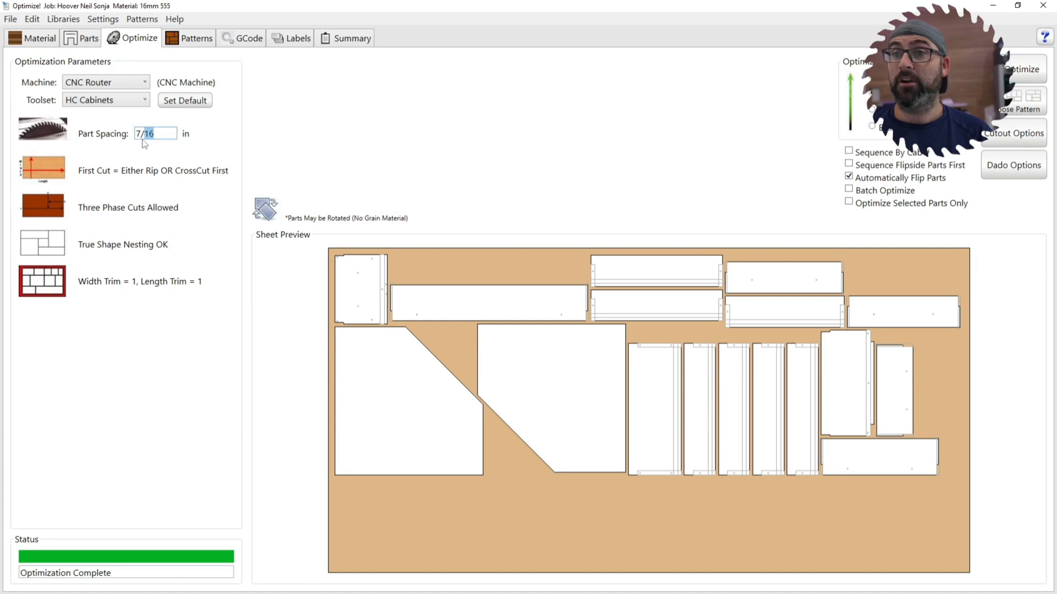
- Return to Pattern #21, check UB #199's properties, and open then close Generate GCode
{"action": "left_click", "coordinate": [188, 38]}
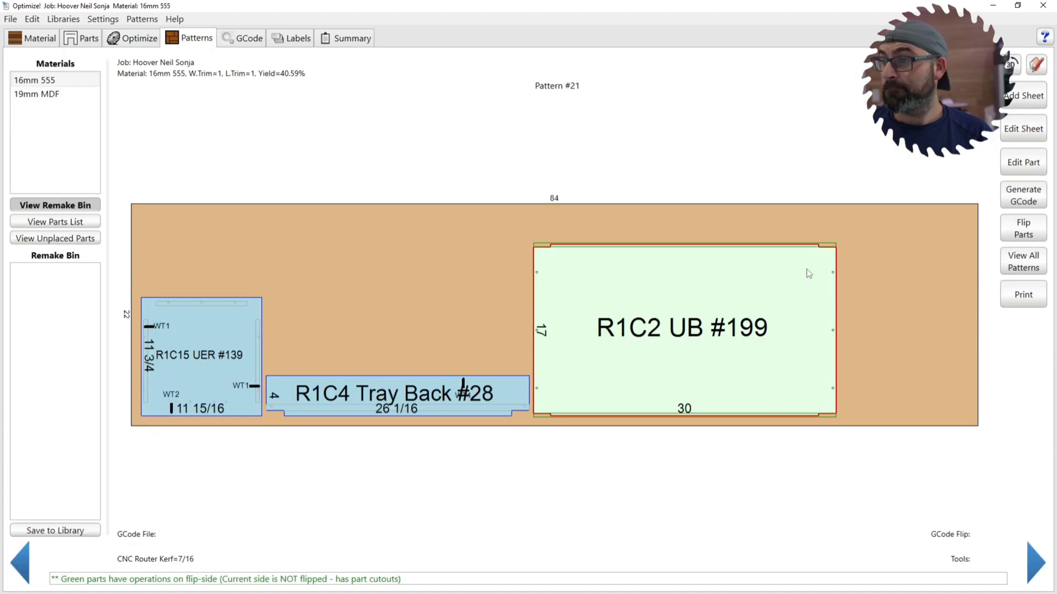
{"action": "double_click", "coordinate": [750, 284]}
{"action": "key", "text": "Escape"}
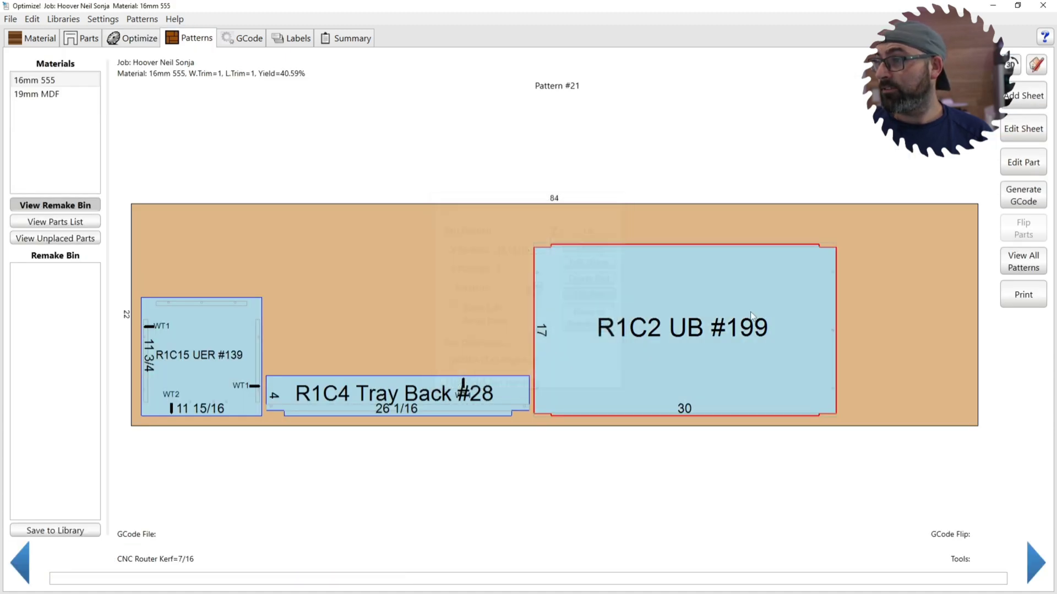
{"action": "left_click", "coordinate": [1023, 195]}
{"action": "left_click", "coordinate": [597, 142]}
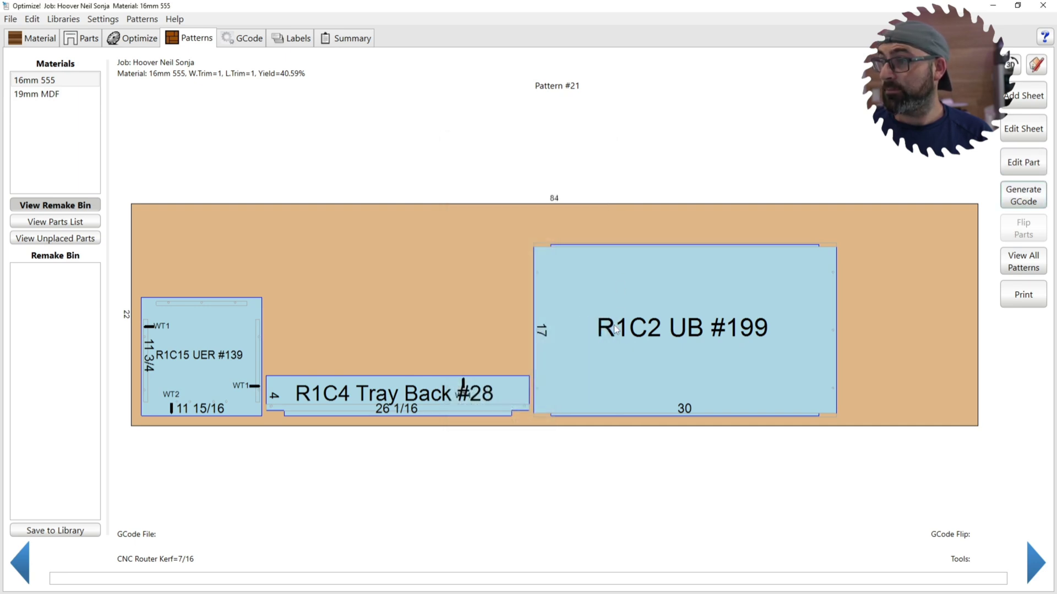
- Move UB #199 beside UER #139 and Tray Back #28 to the sheet's top-left corner
{"action": "left_click_drag", "start_coordinate": [614, 328], "coordinate": [629, 337]}
{"action": "left_click_drag", "start_coordinate": [440, 392], "coordinate": [468, 304]}
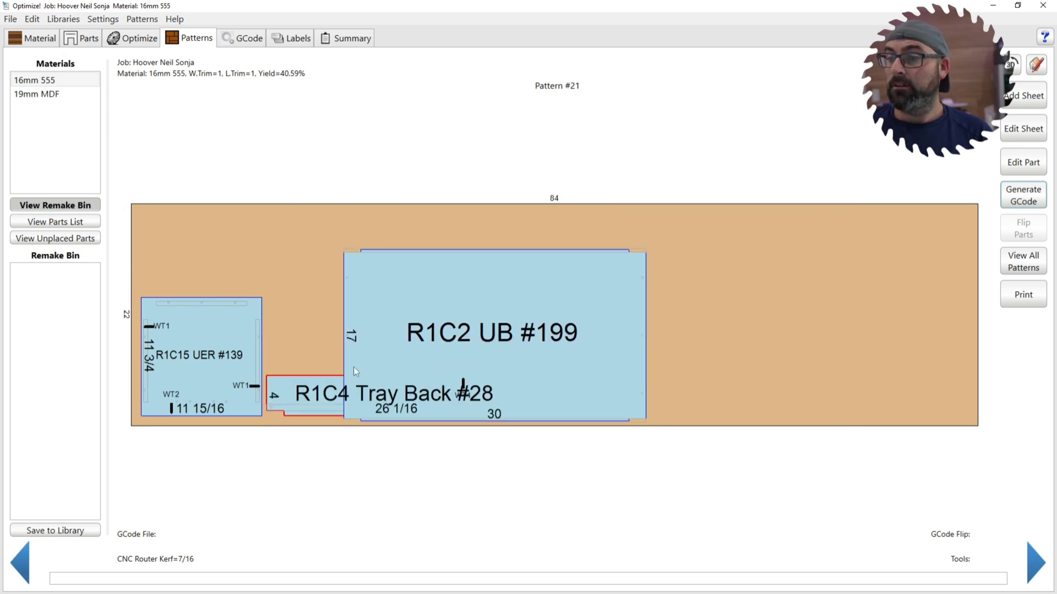
{"action": "left_click_drag", "start_coordinate": [354, 370], "coordinate": [485, 363]}
{"action": "left_click_drag", "start_coordinate": [330, 340], "coordinate": [391, 340]}
{"action": "left_click_drag", "start_coordinate": [855, 309], "coordinate": [263, 232]}
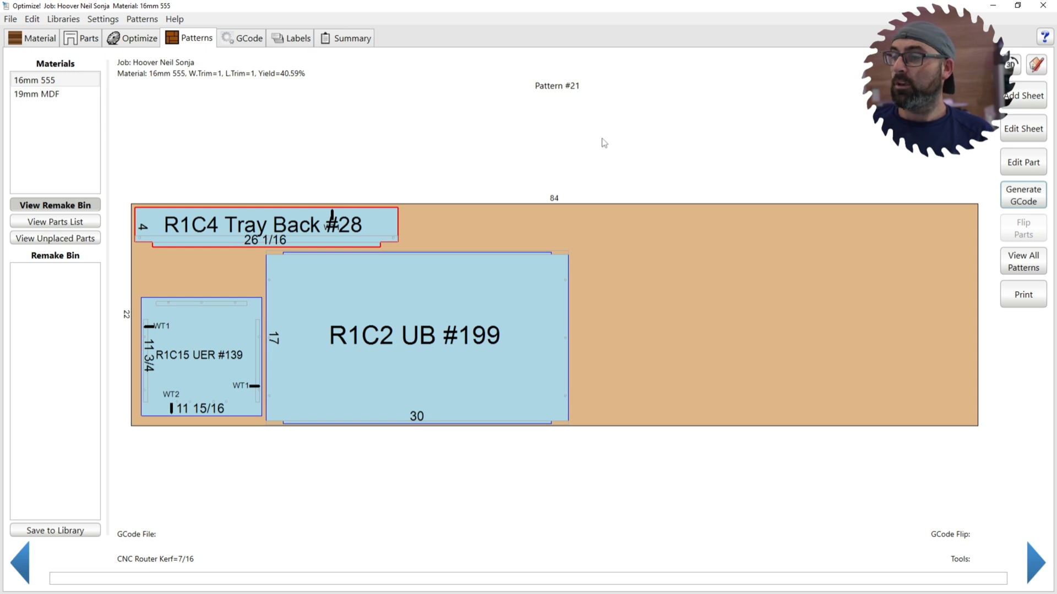